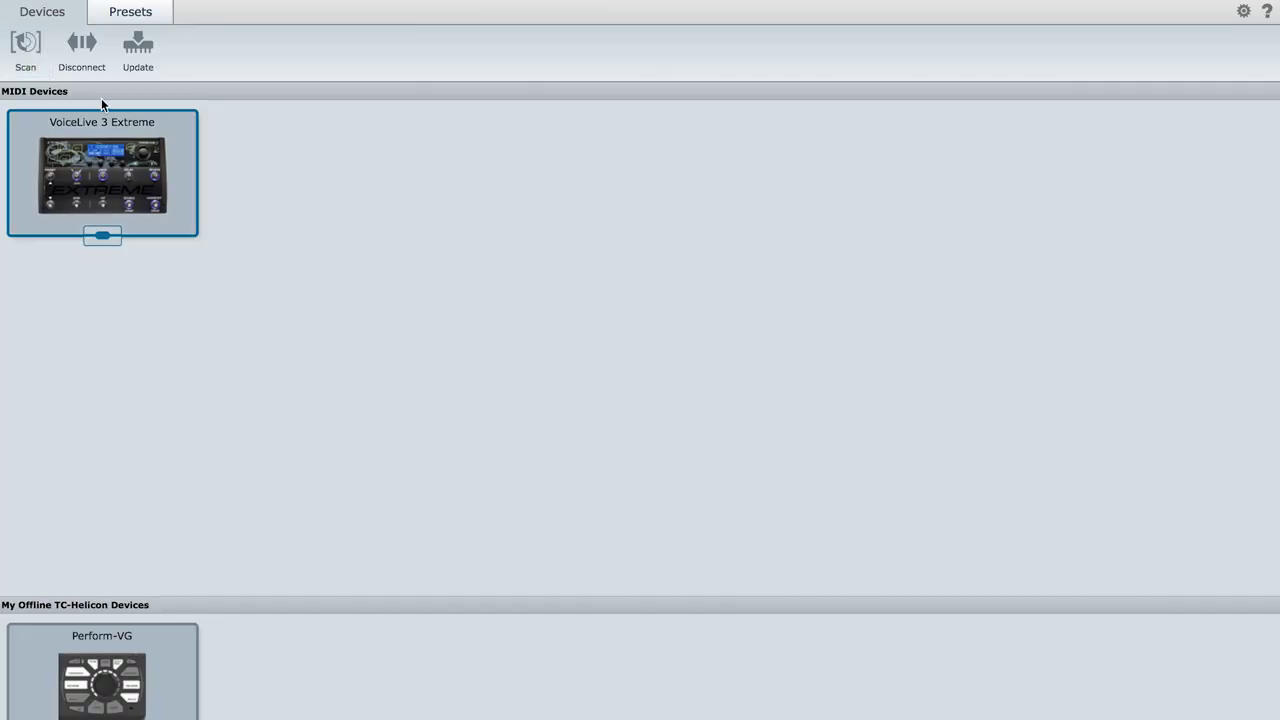
Scan for and select the VoiceLive 3 Extreme, open its Presets workspace, and expand the Cloud packs
click(32, 58)
click(88, 64)
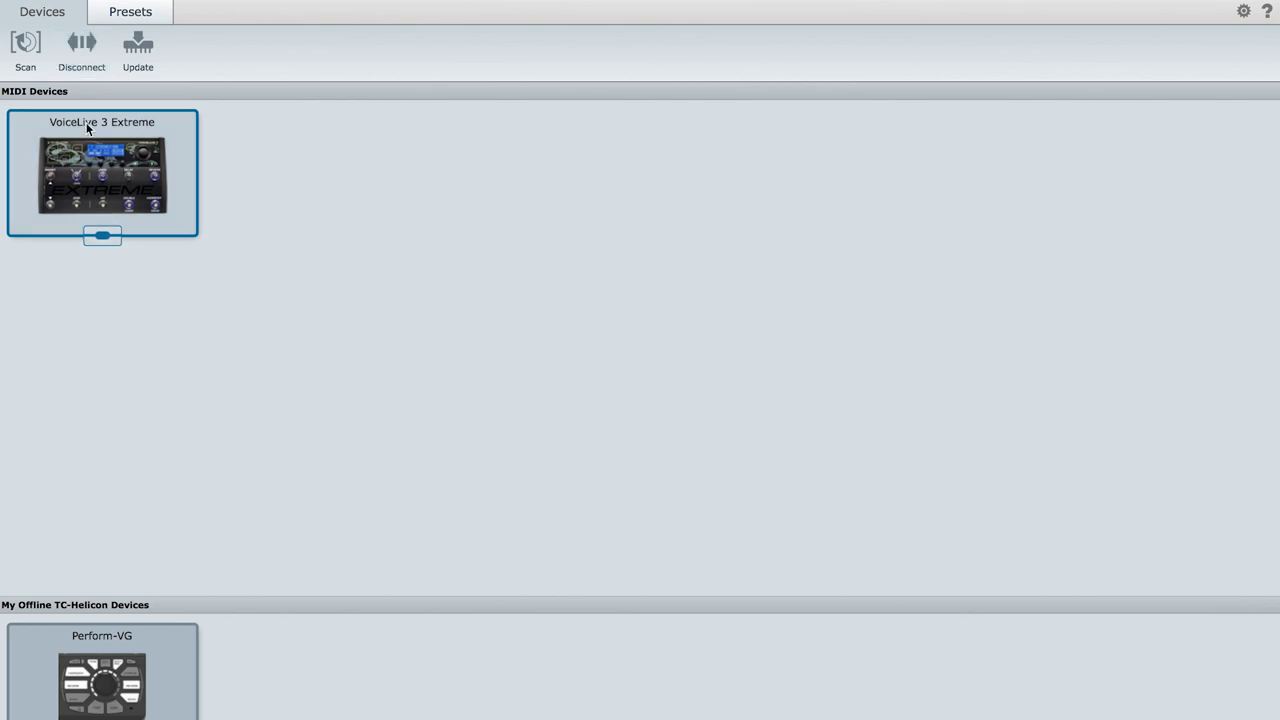
click(127, 14)
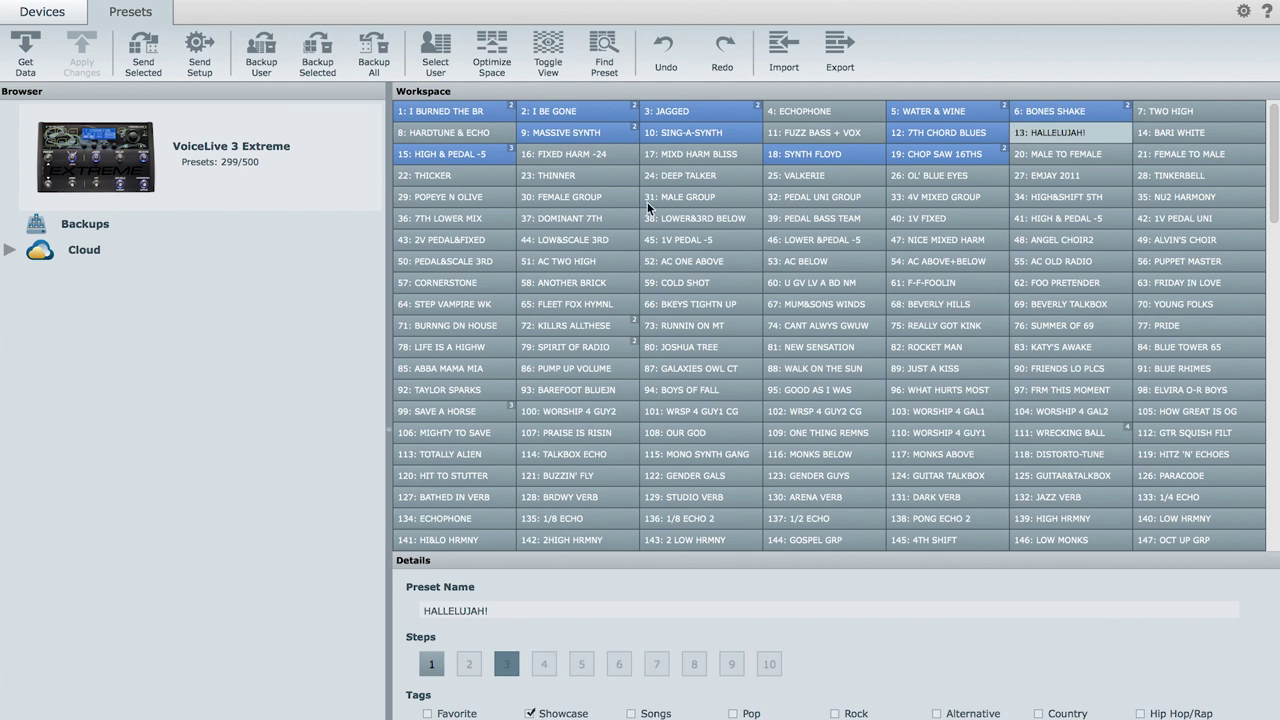
click(16, 253)
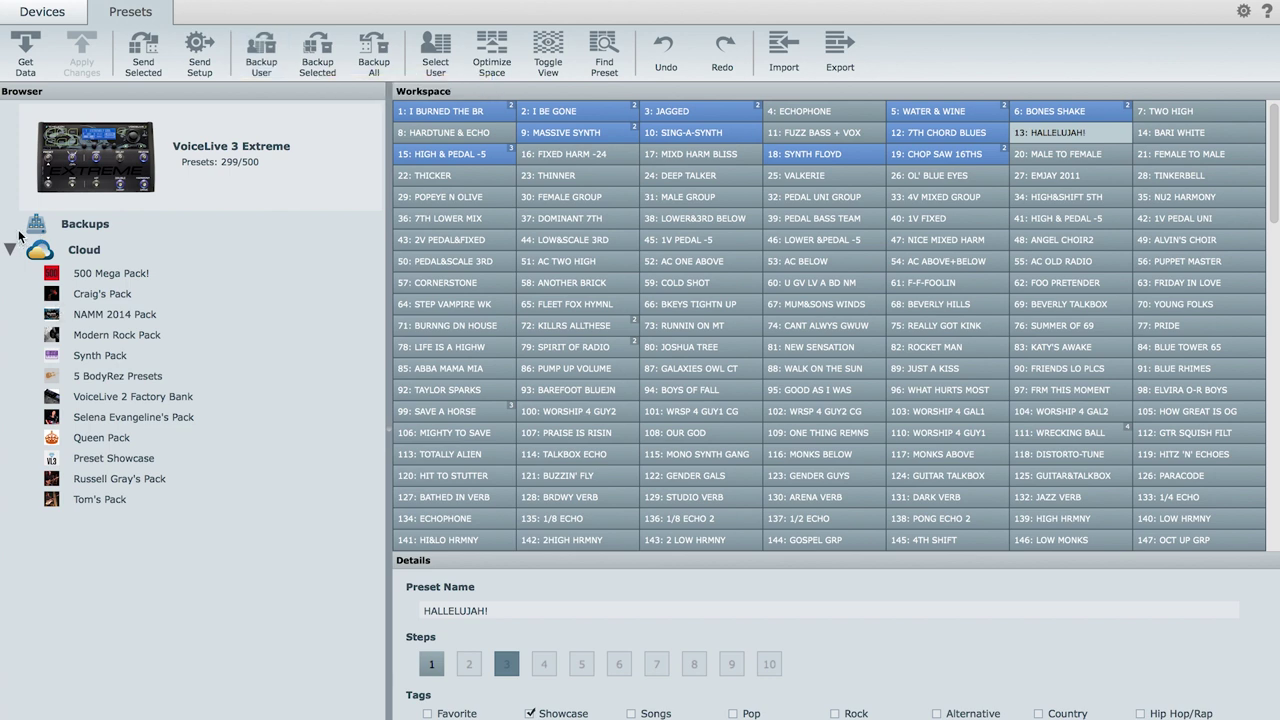
click(604, 50)
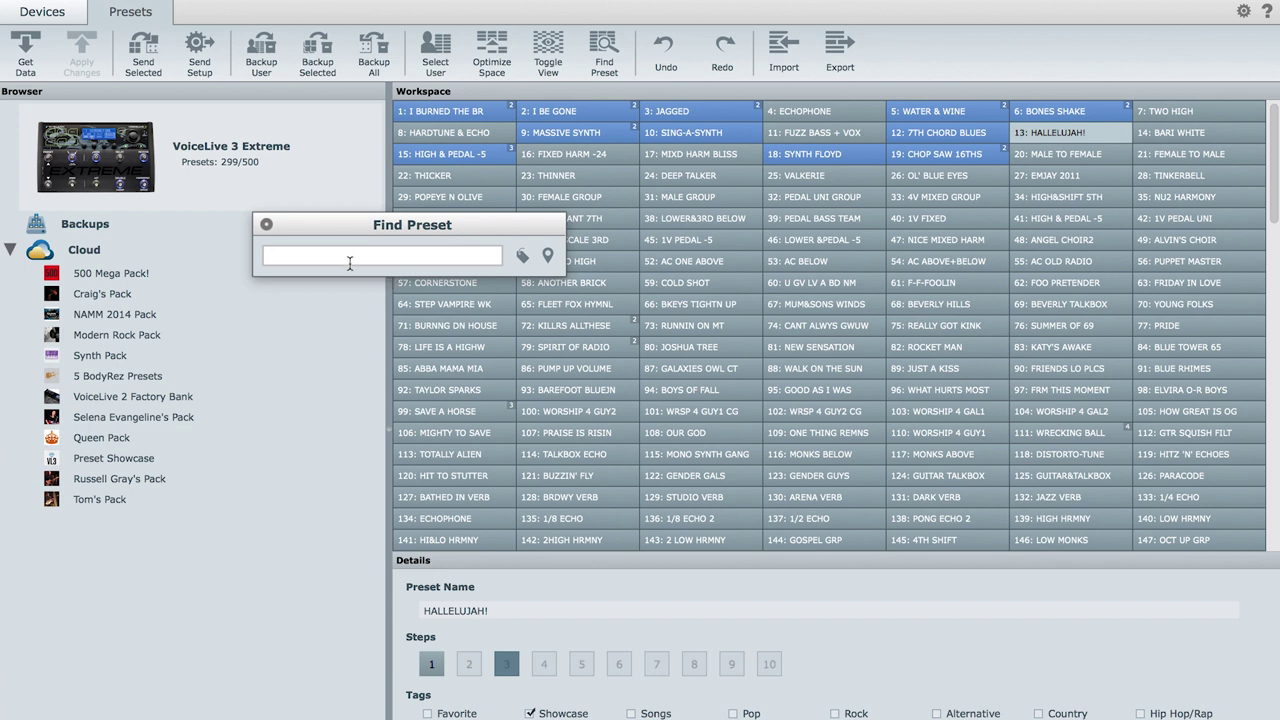
text(lady)
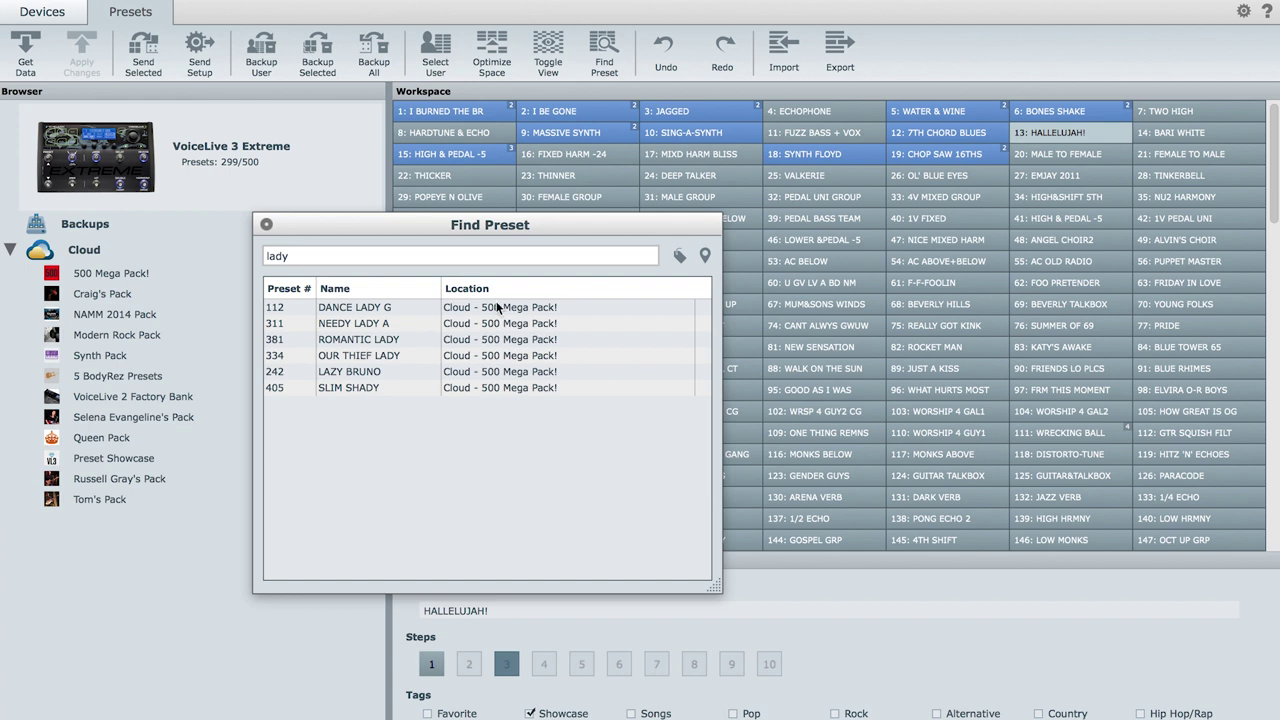
click(266, 225)
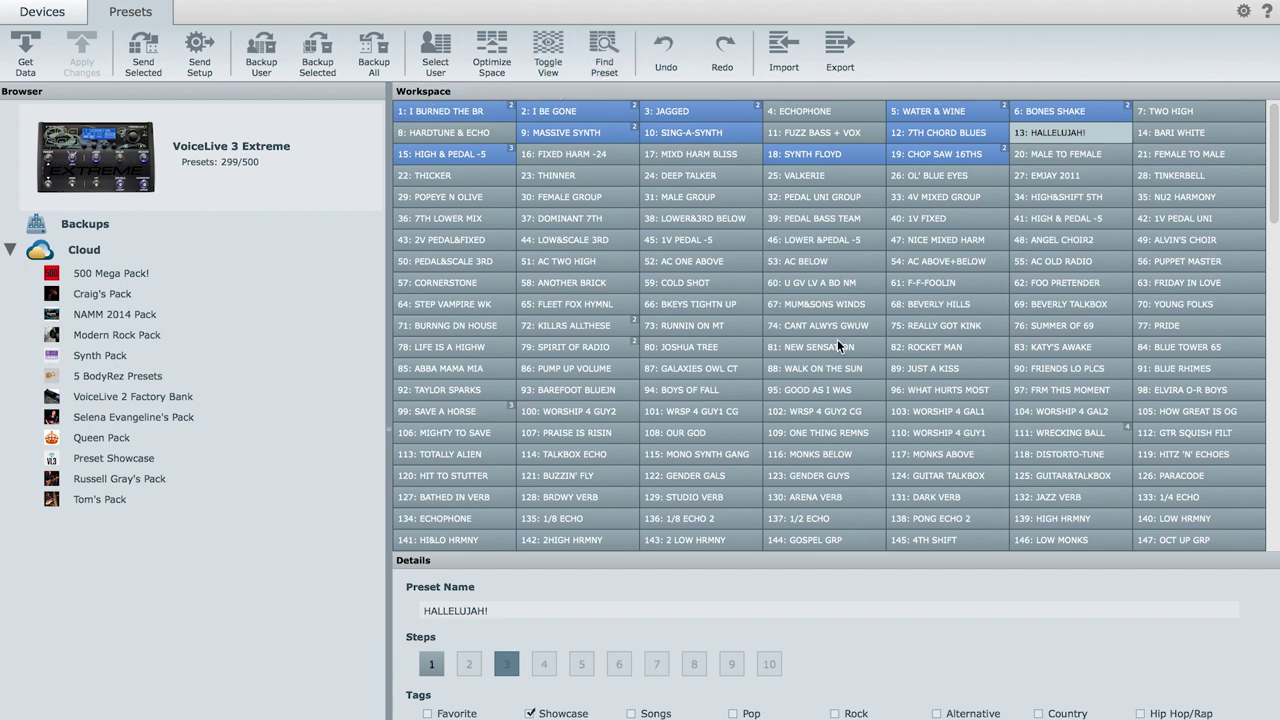
click(554, 56)
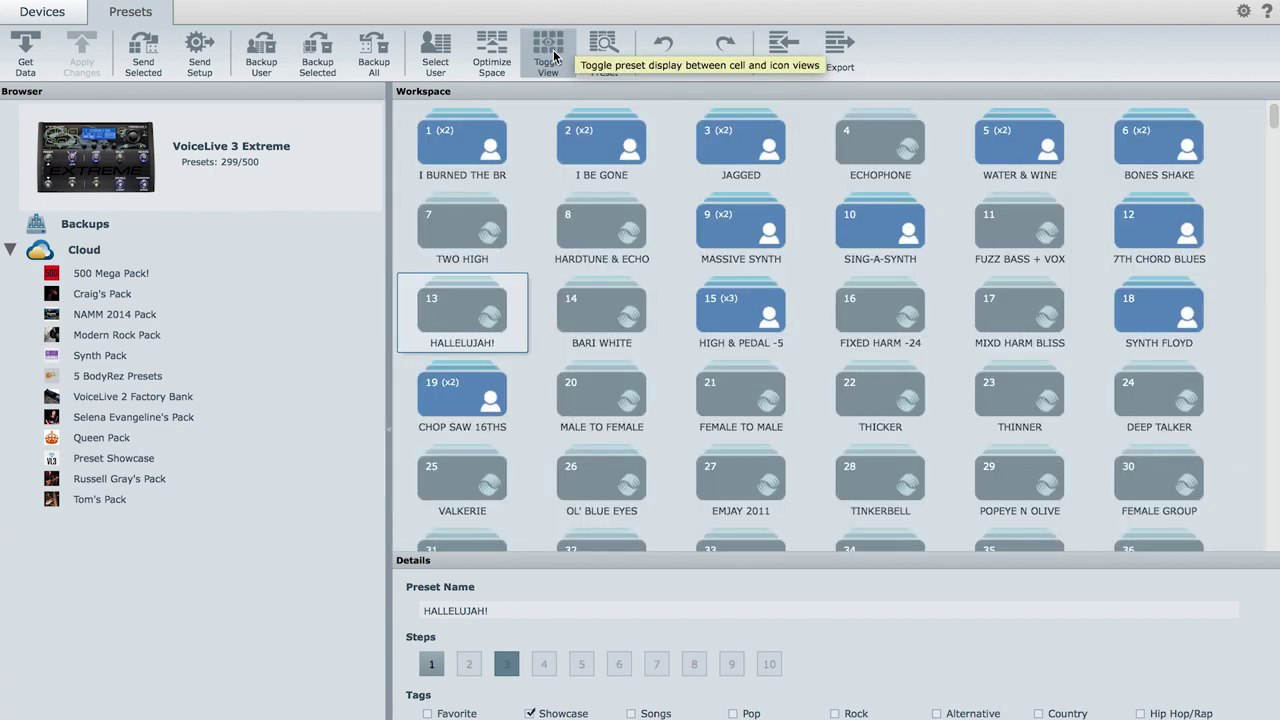
click(554, 56)
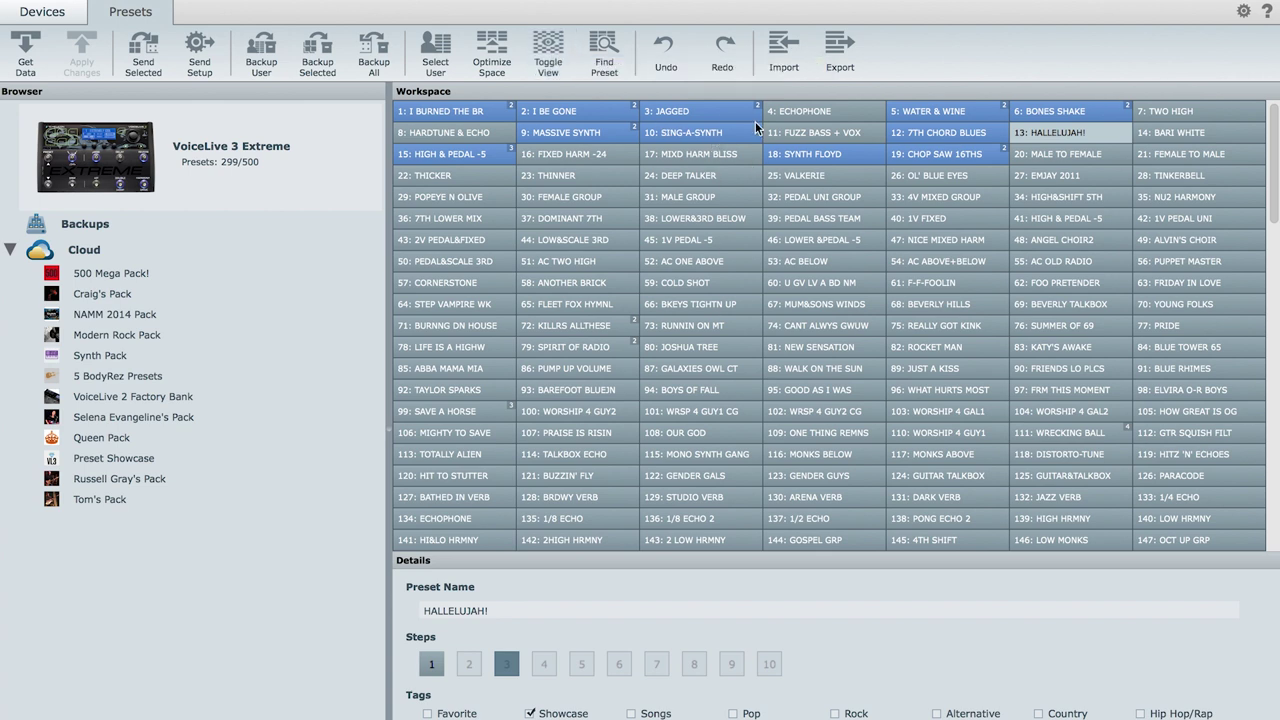
scroll(739, 300, down, 2)
scroll(784, 304, up, 2)
click(819, 111)
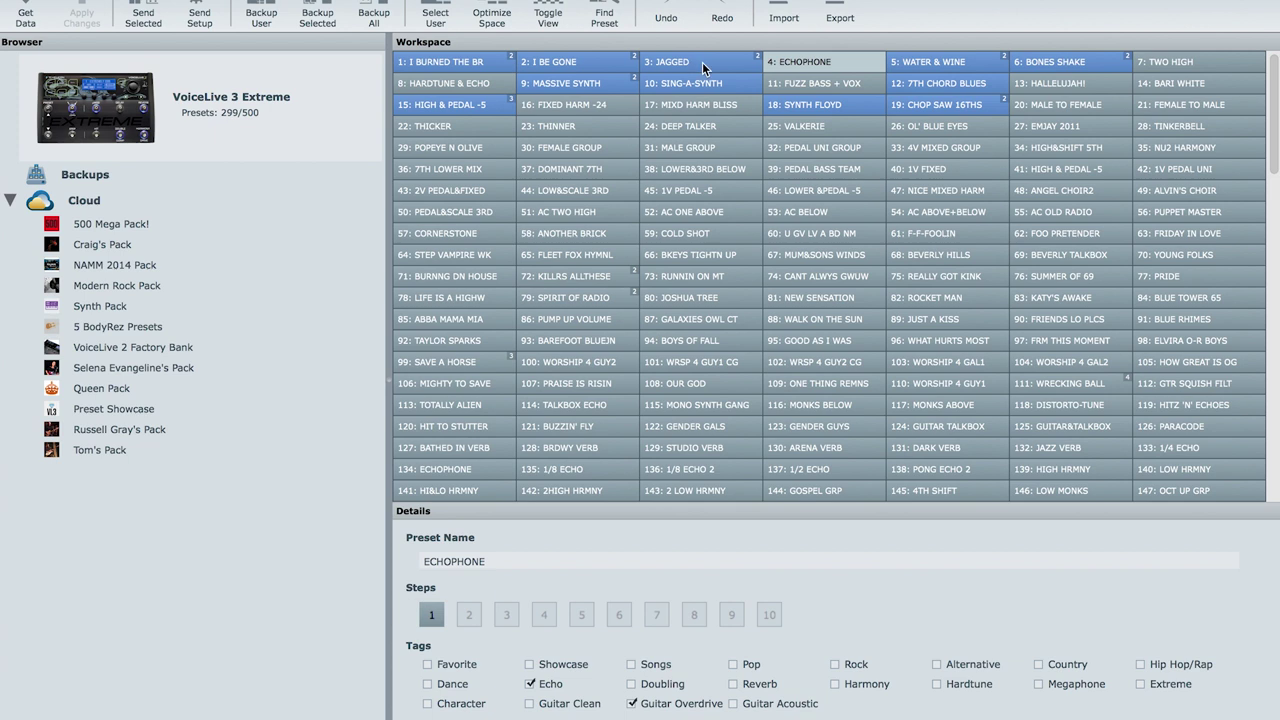
scroll(730, 102, down, 1)
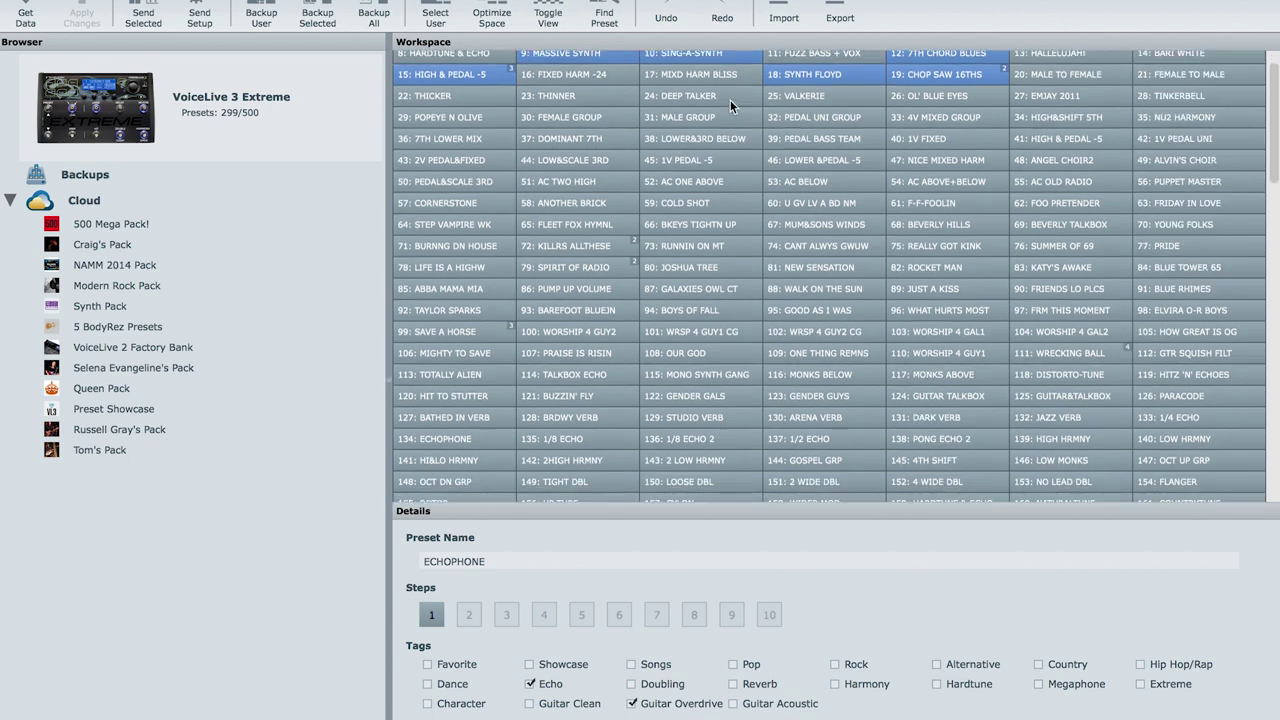
scroll(730, 102, up, 1)
scroll(861, 169, down, 15)
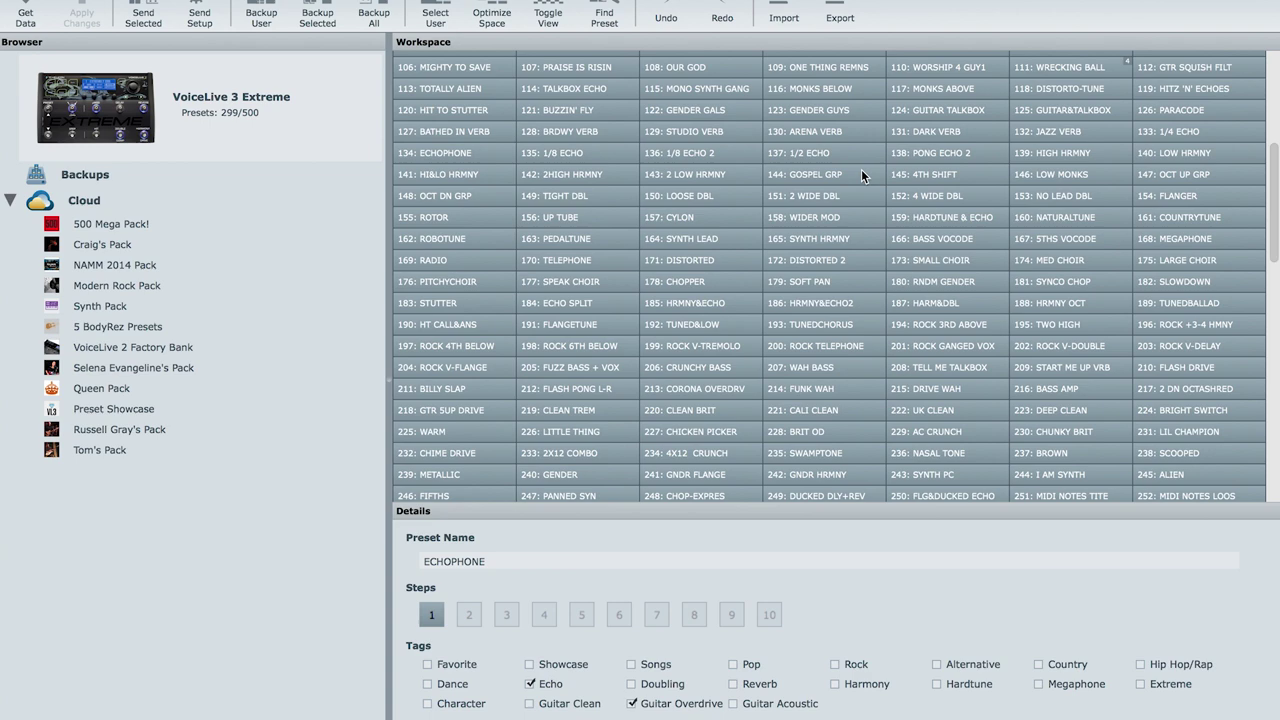
scroll(861, 169, up, 10)
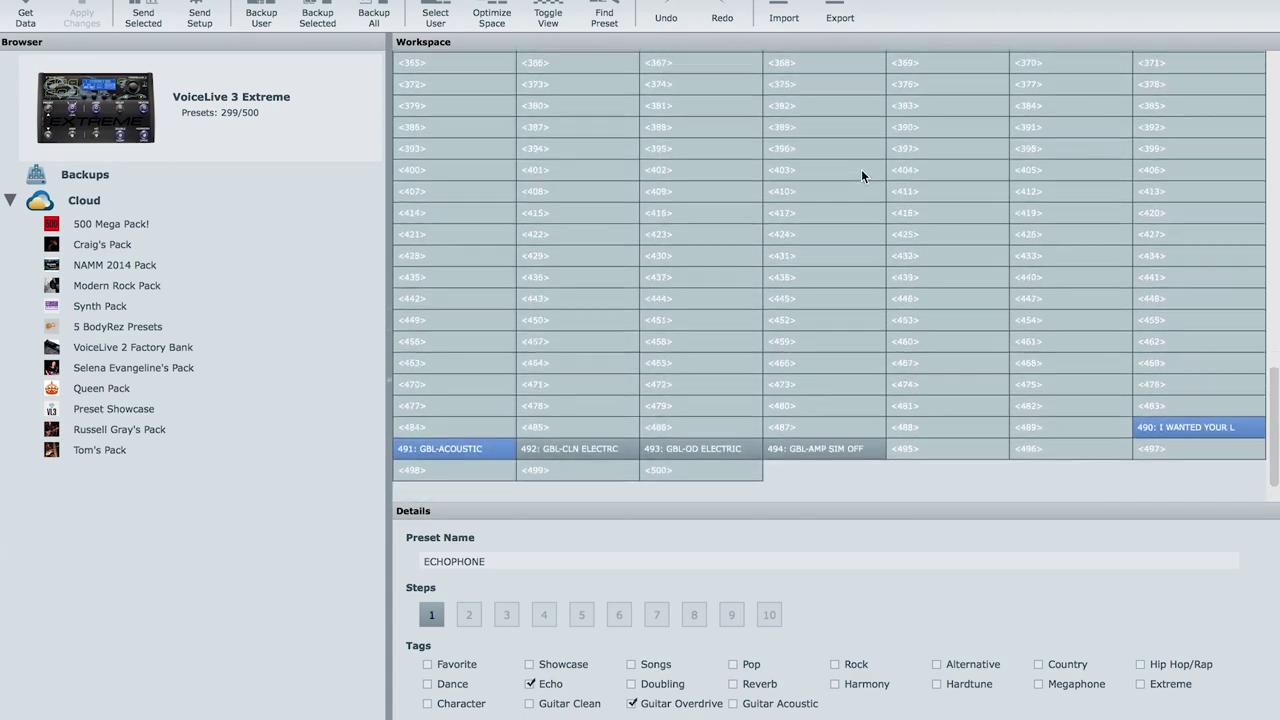
scroll(861, 169, up, 5)
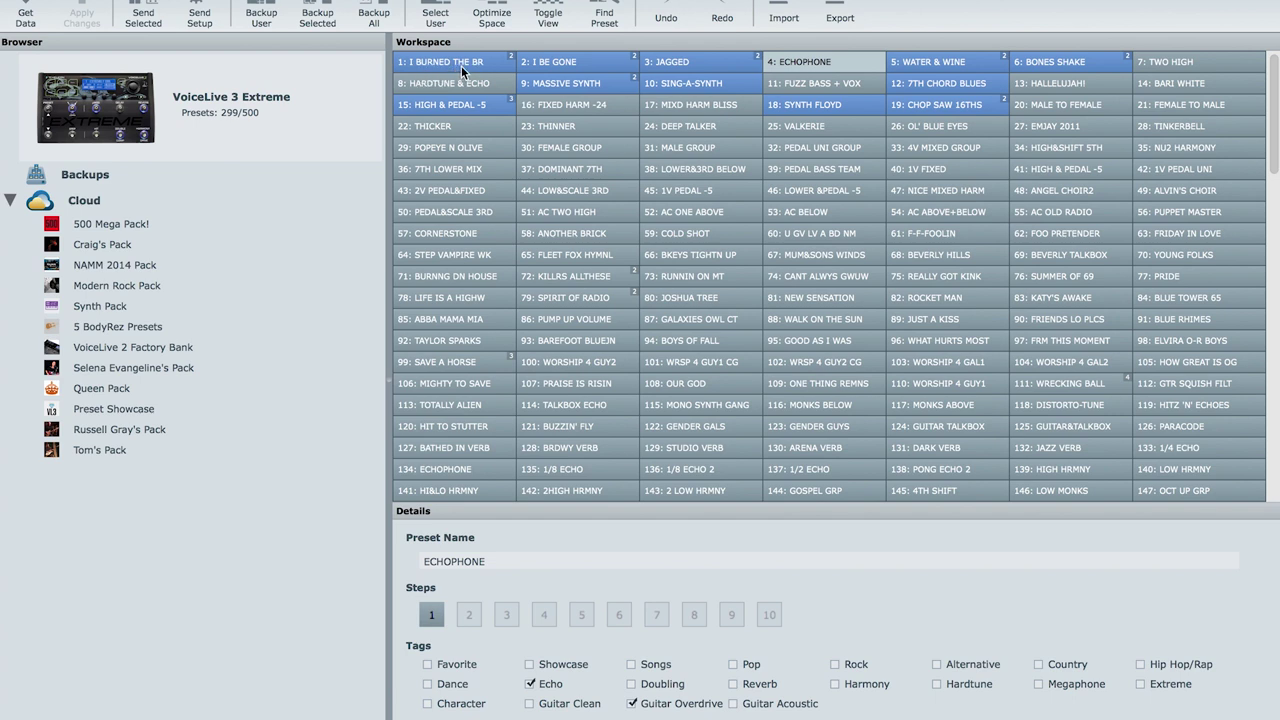
Inspect the tags of I BURNED THE BR, I BE GONE, JAGGED, WATER & WINE and BONES SHAKE
click(450, 65)
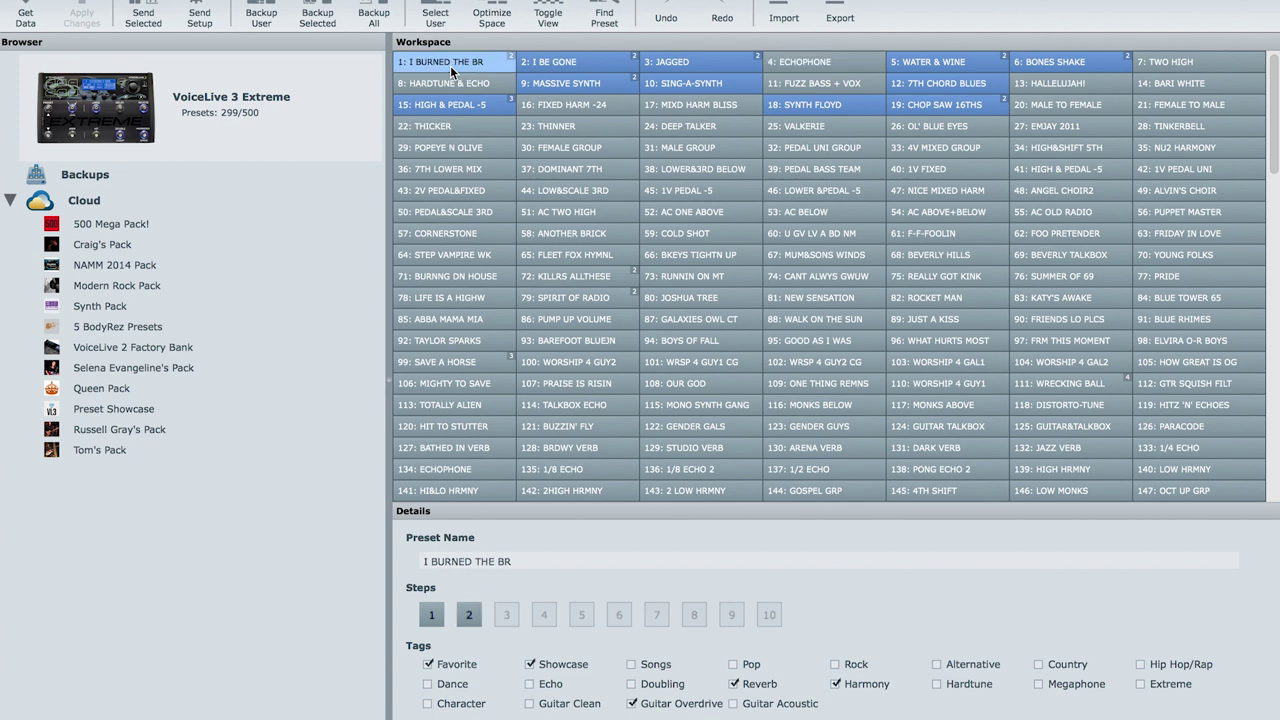
click(557, 64)
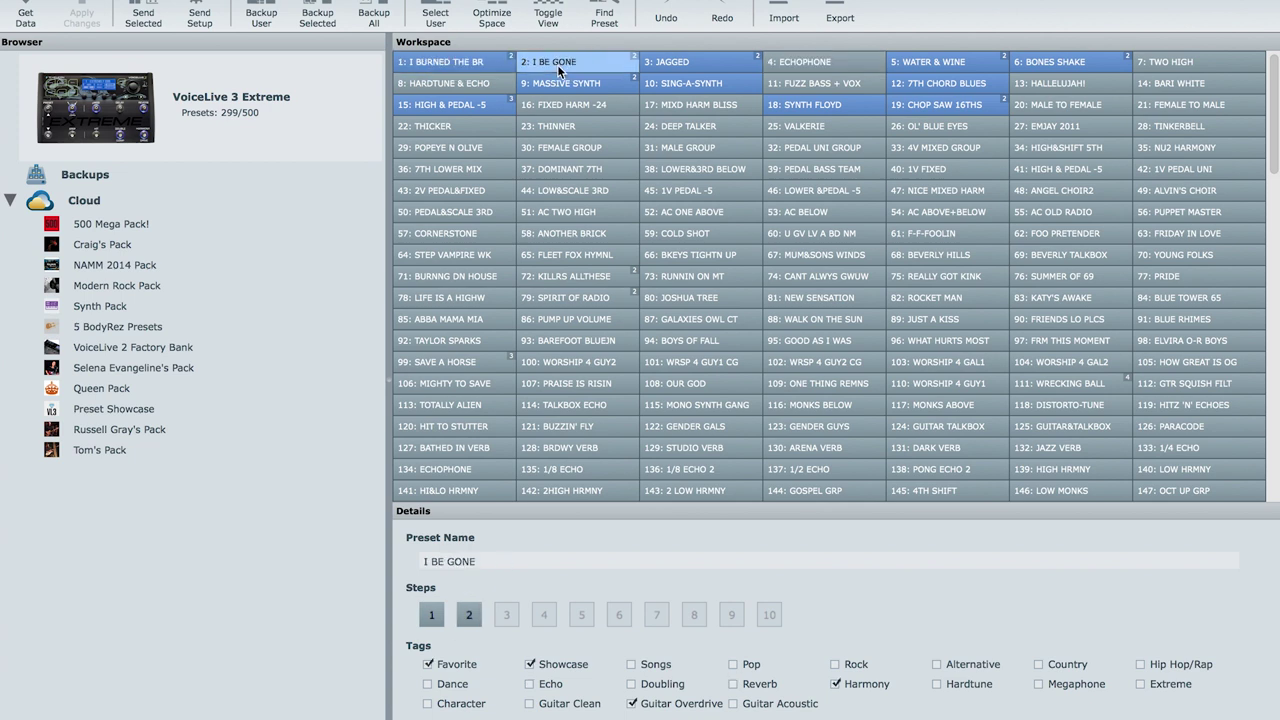
click(672, 66)
click(927, 64)
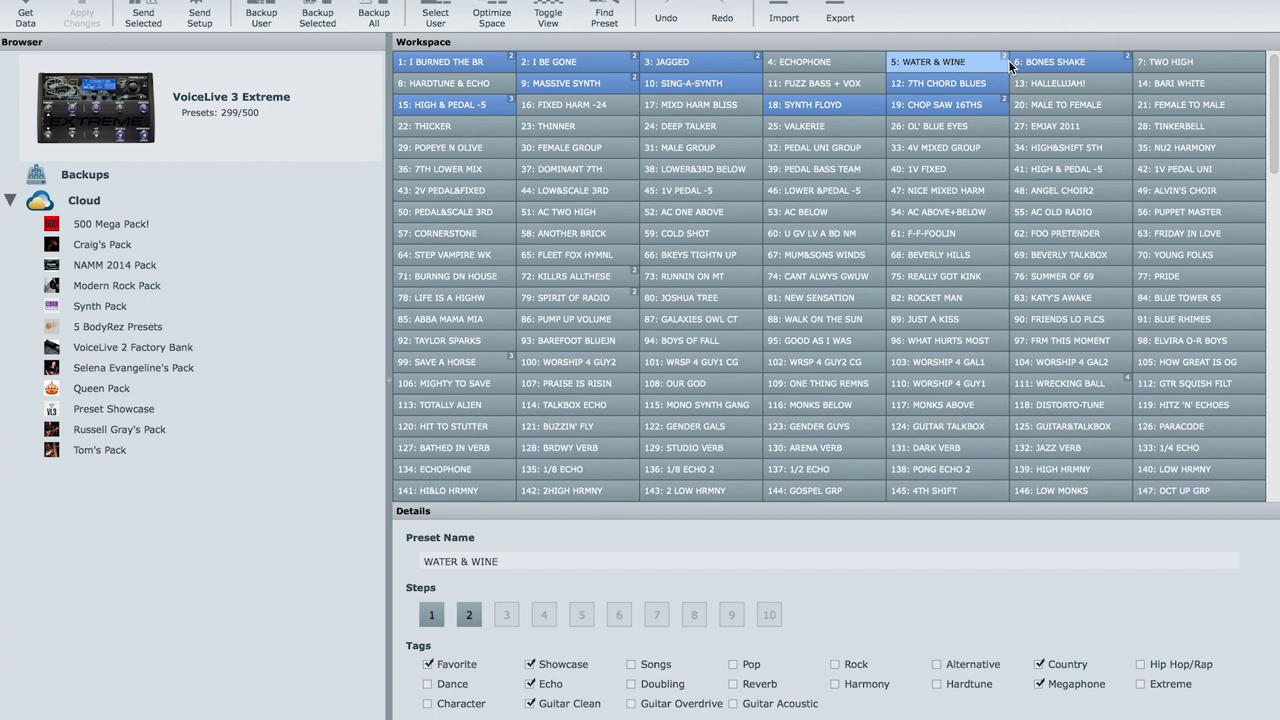
click(1054, 62)
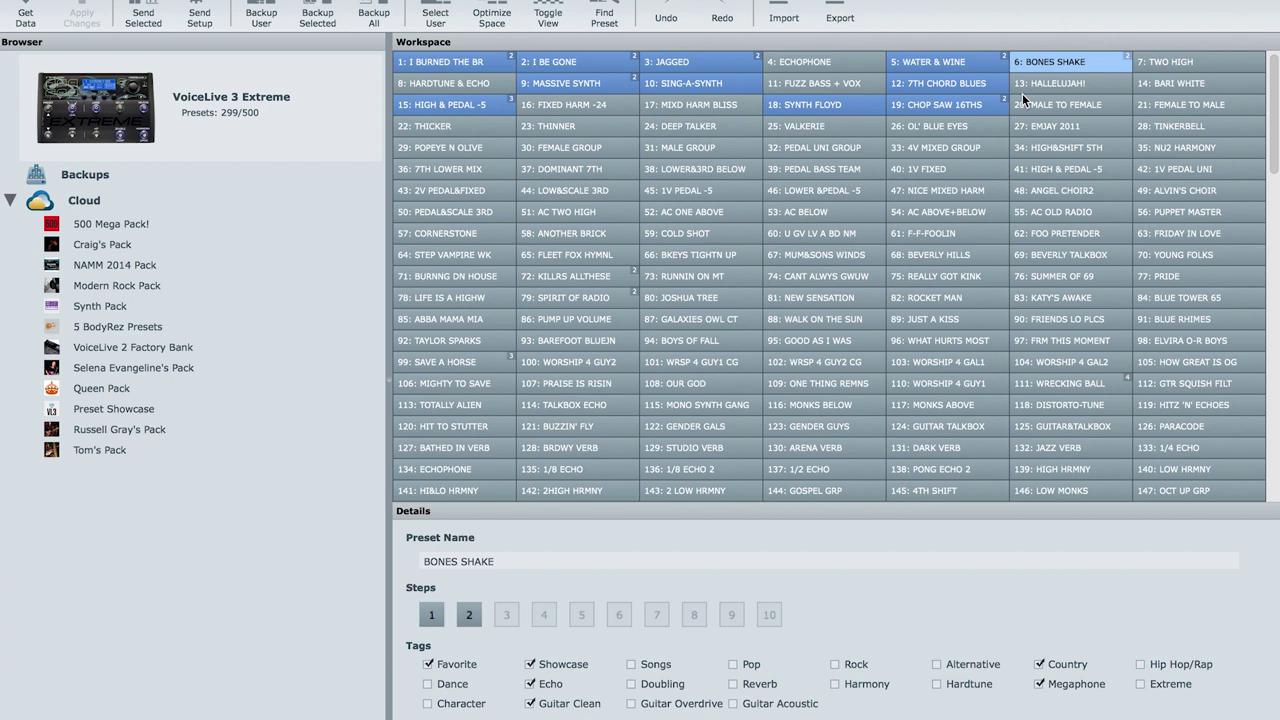
Select presets 1 through 3 plus WATER & WINE and BONES SHAKE, skipping ECHOPHONE
click(474, 66)
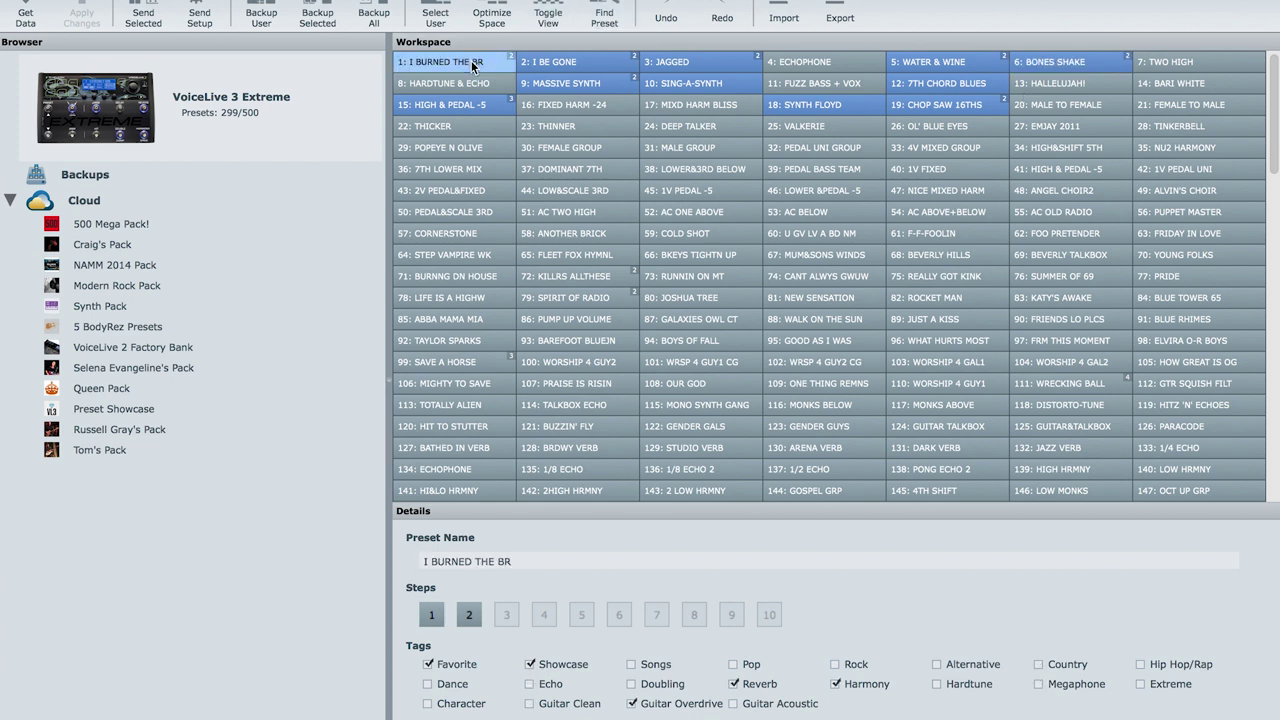
drag(474, 66, 933, 66)
ctrl+click(933, 66)
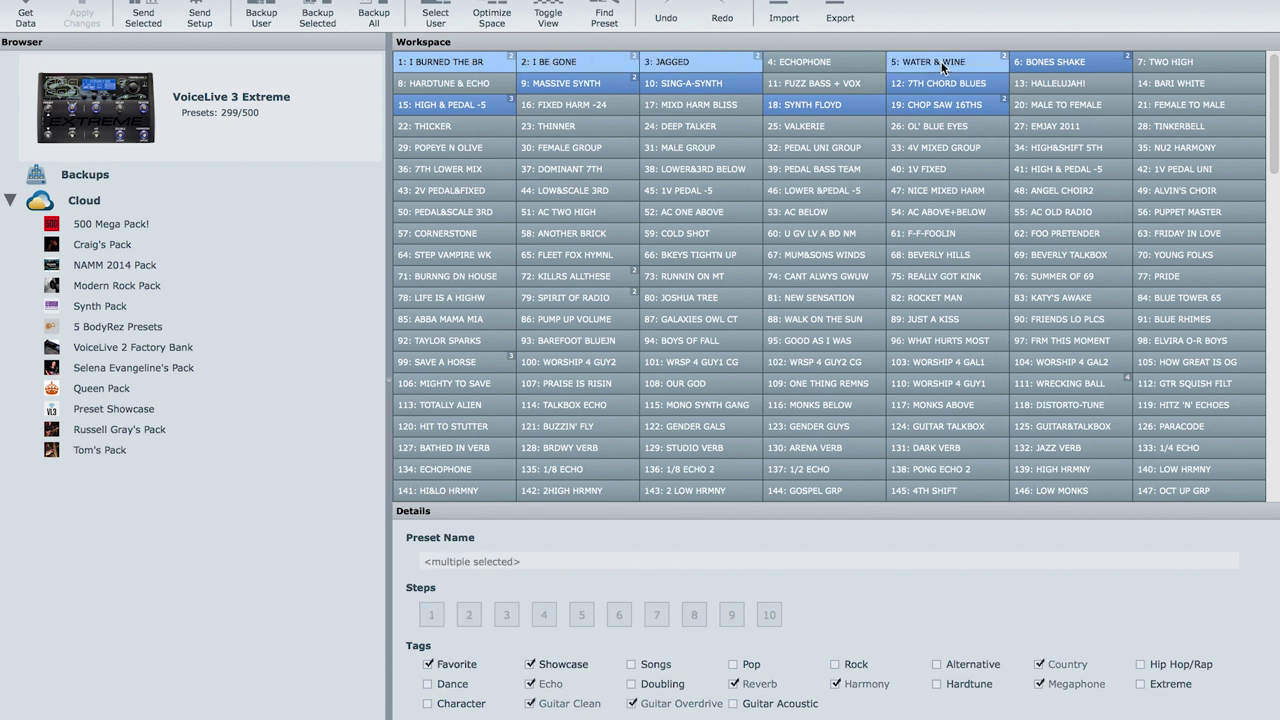
ctrl+click(1061, 63)
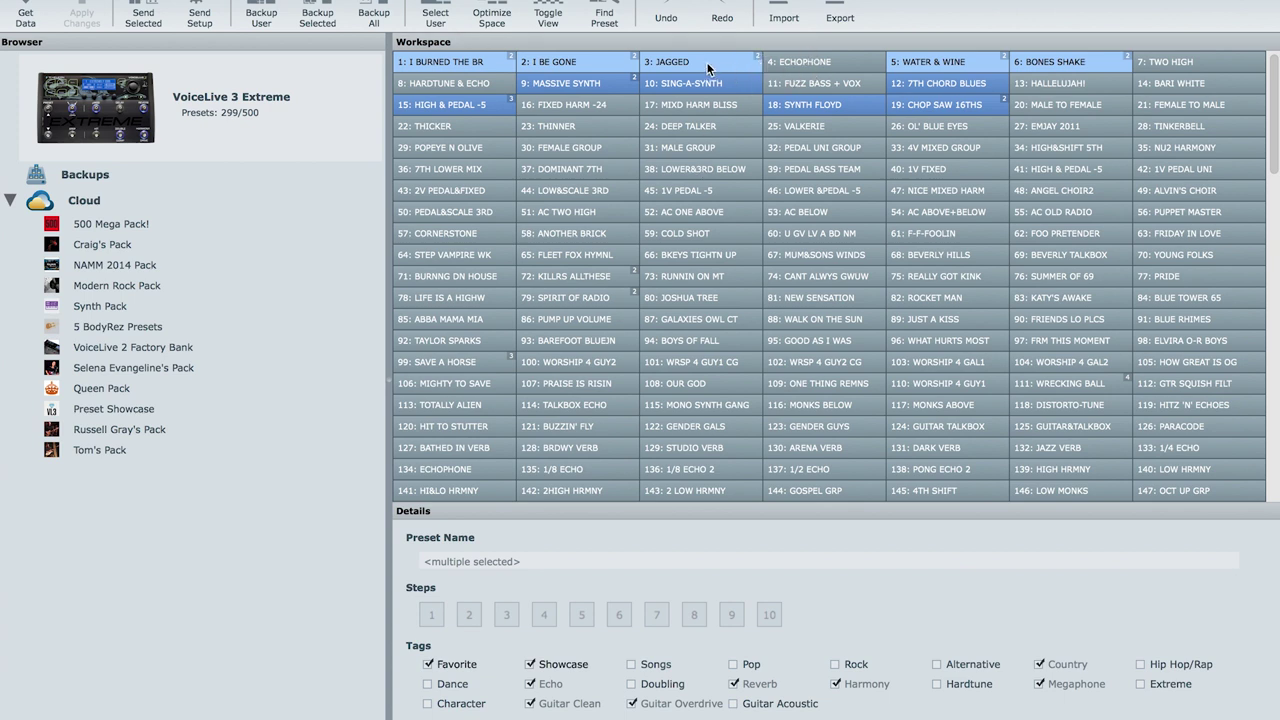
drag(708, 68, 689, 197)
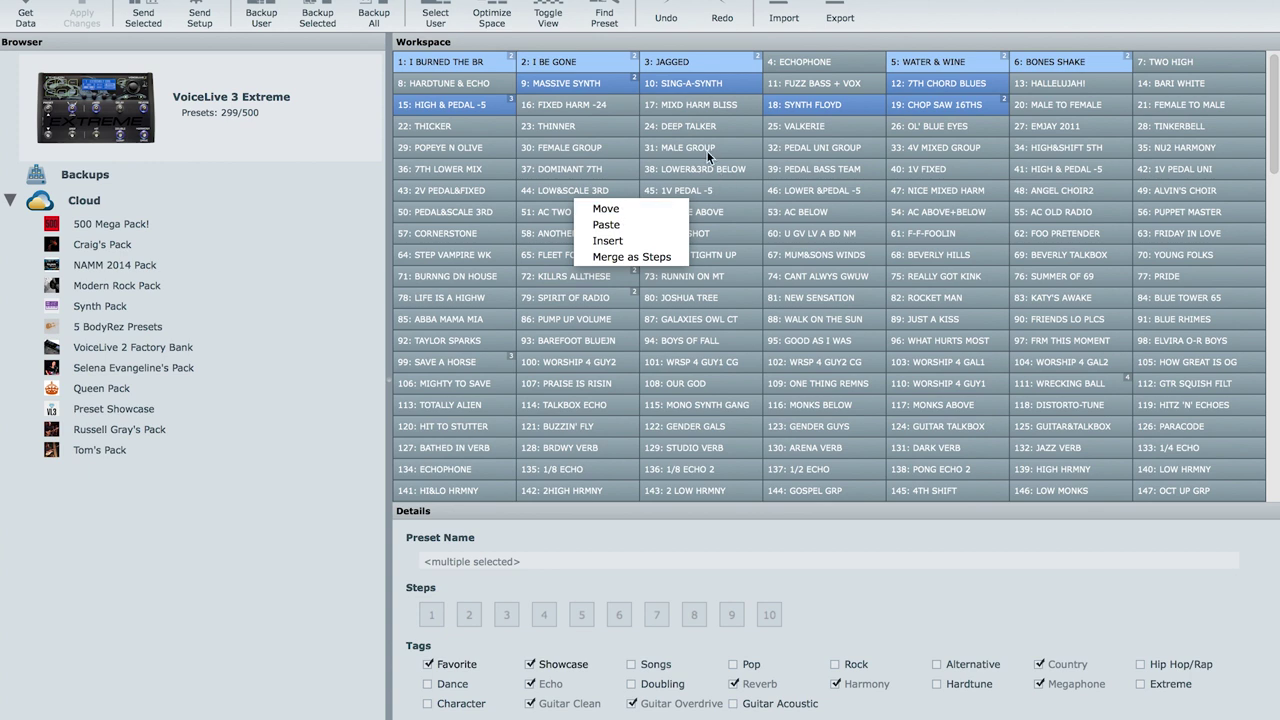
click(666, 208)
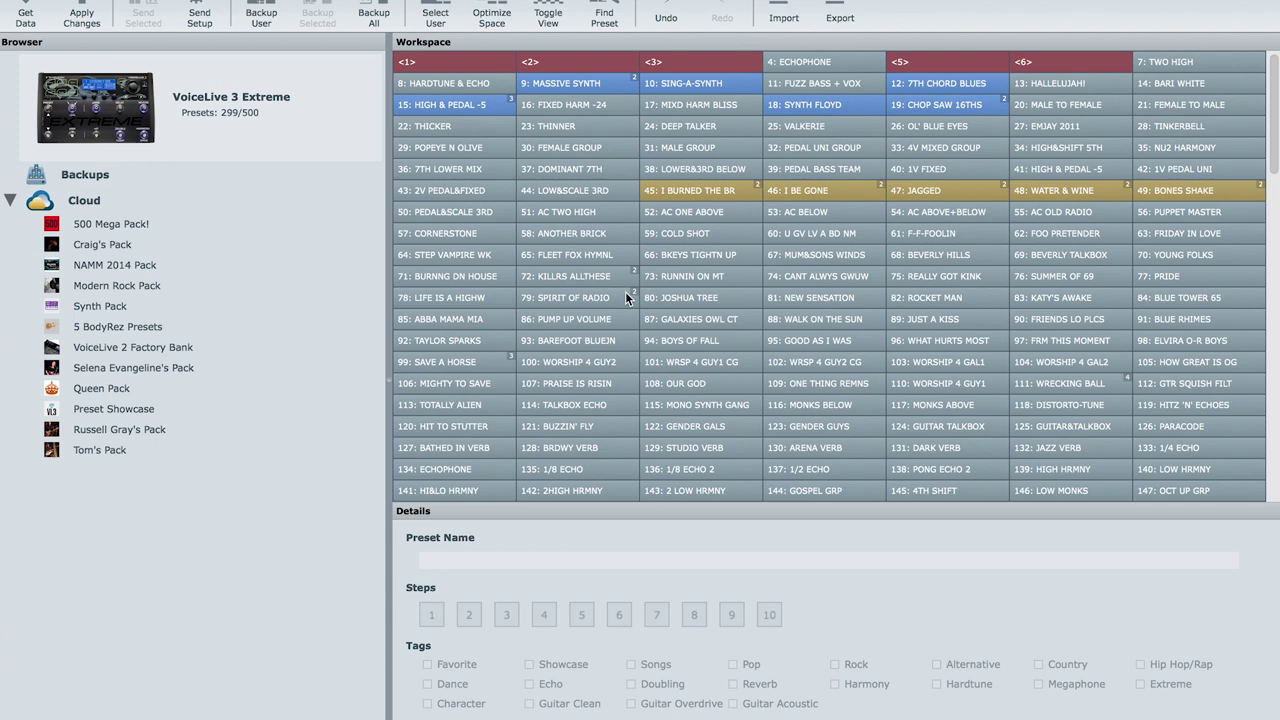
click(660, 10)
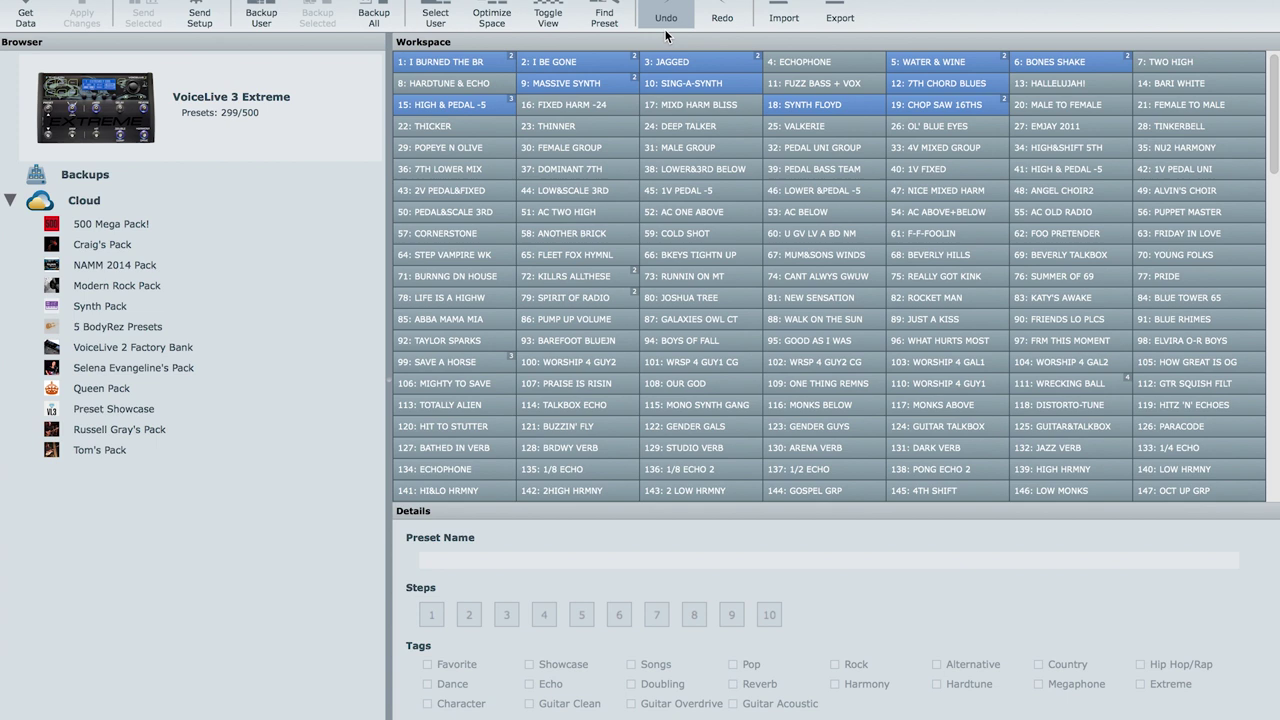
Paste a copy of JAGGED into slot 31, then undo it
click(695, 64)
drag(695, 64, 672, 149)
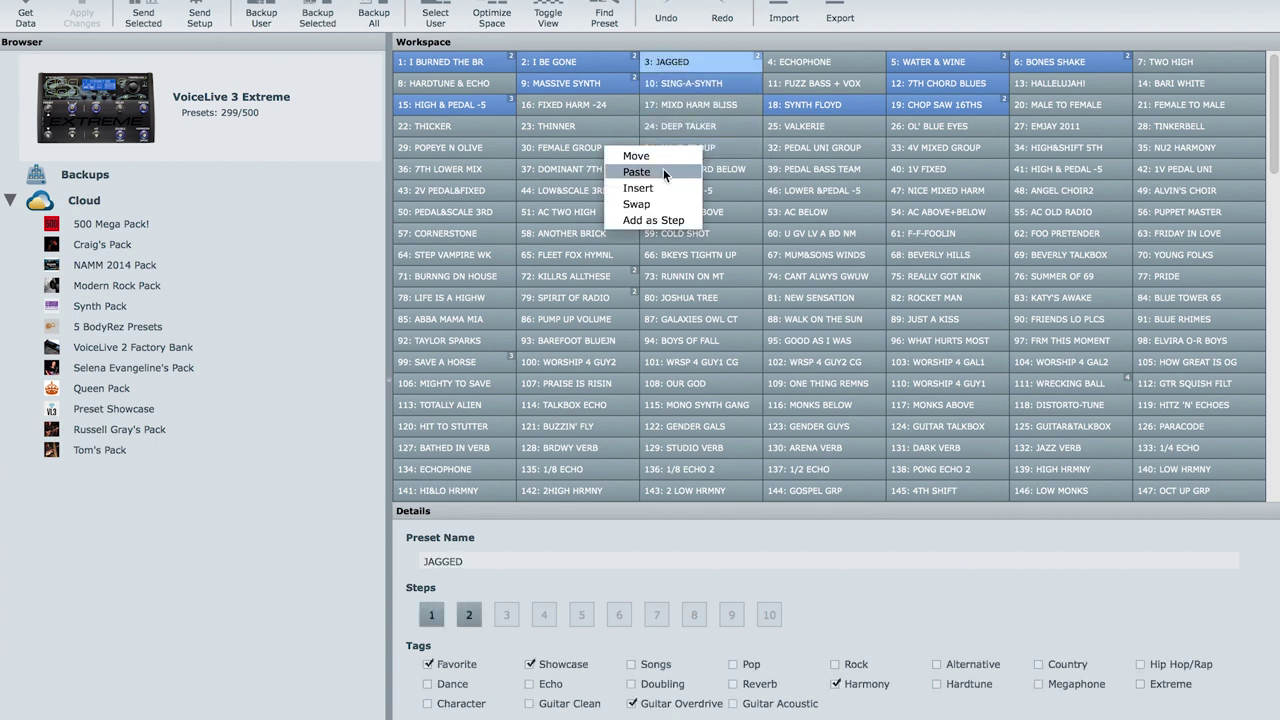
click(663, 172)
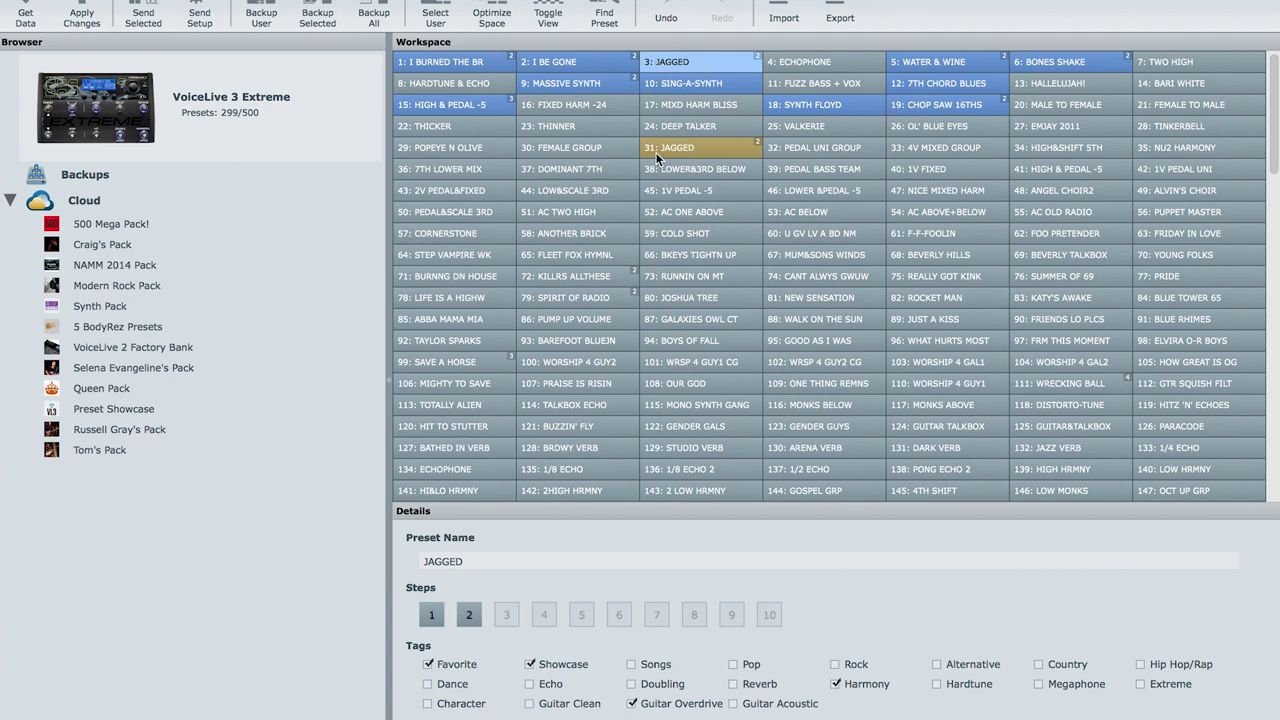
click(666, 16)
Insert JAGGED at slot 38, shifting later presets, then undo the insert
right_click(697, 64)
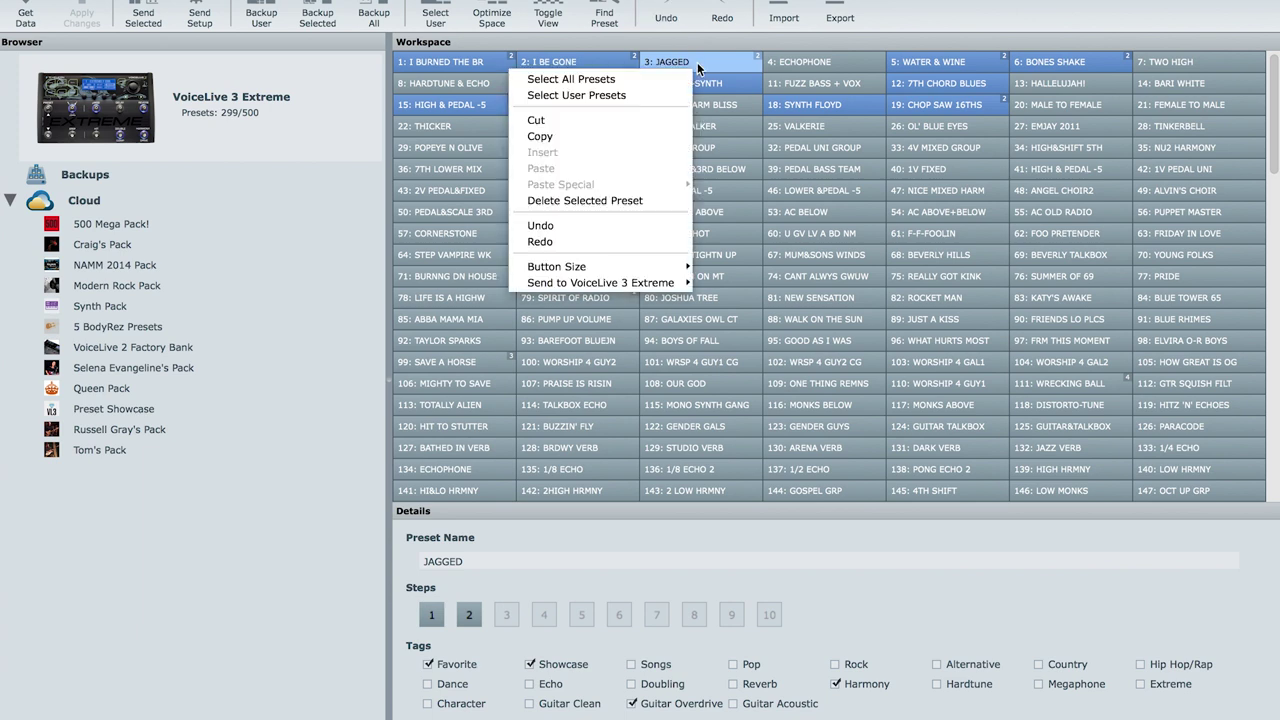
click(701, 59)
drag(701, 60, 700, 170)
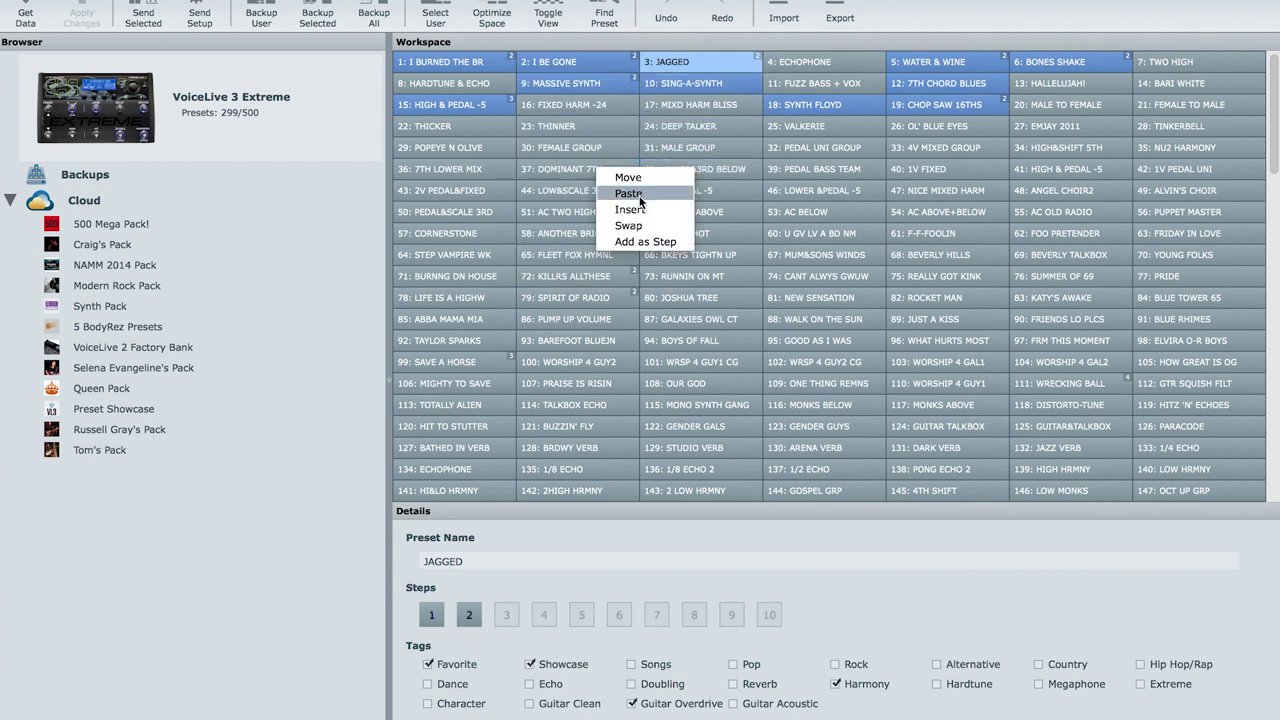
click(639, 209)
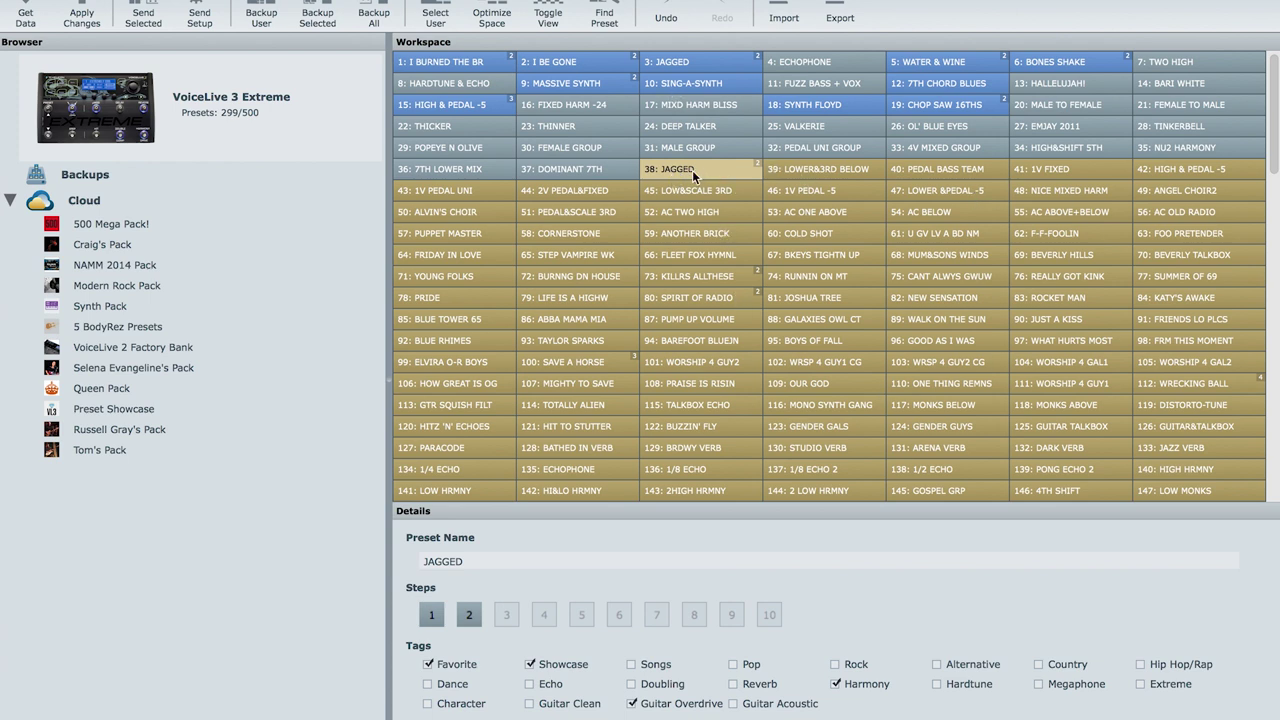
click(666, 18)
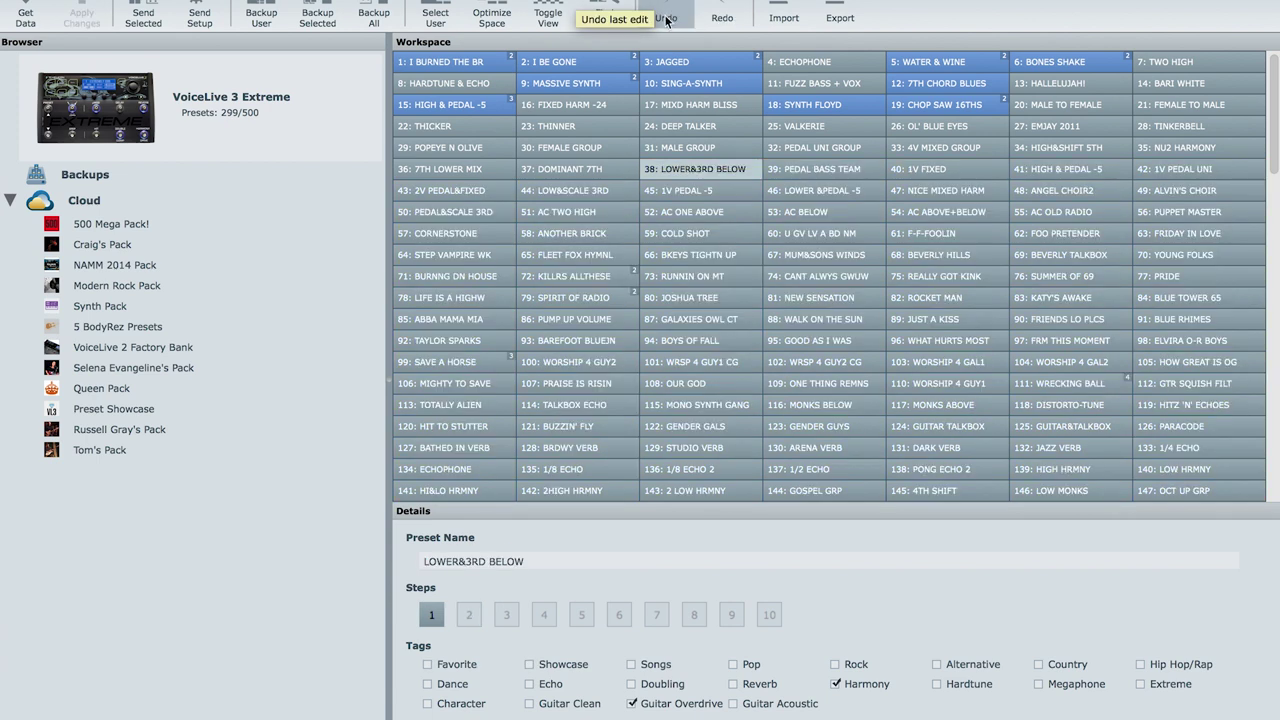
Swap JAGGED with slot 38 and undo, then add JAGGED as a step of LOWER&3RD BELOW
drag(676, 63, 684, 163)
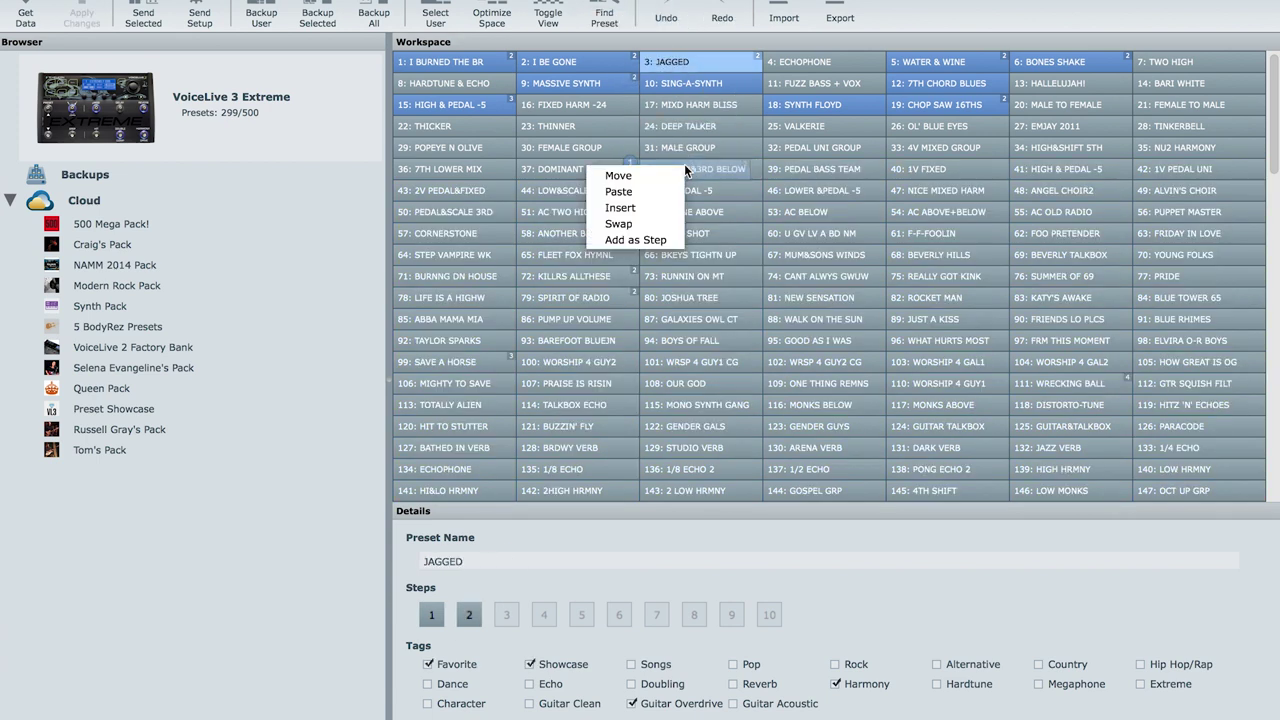
click(648, 223)
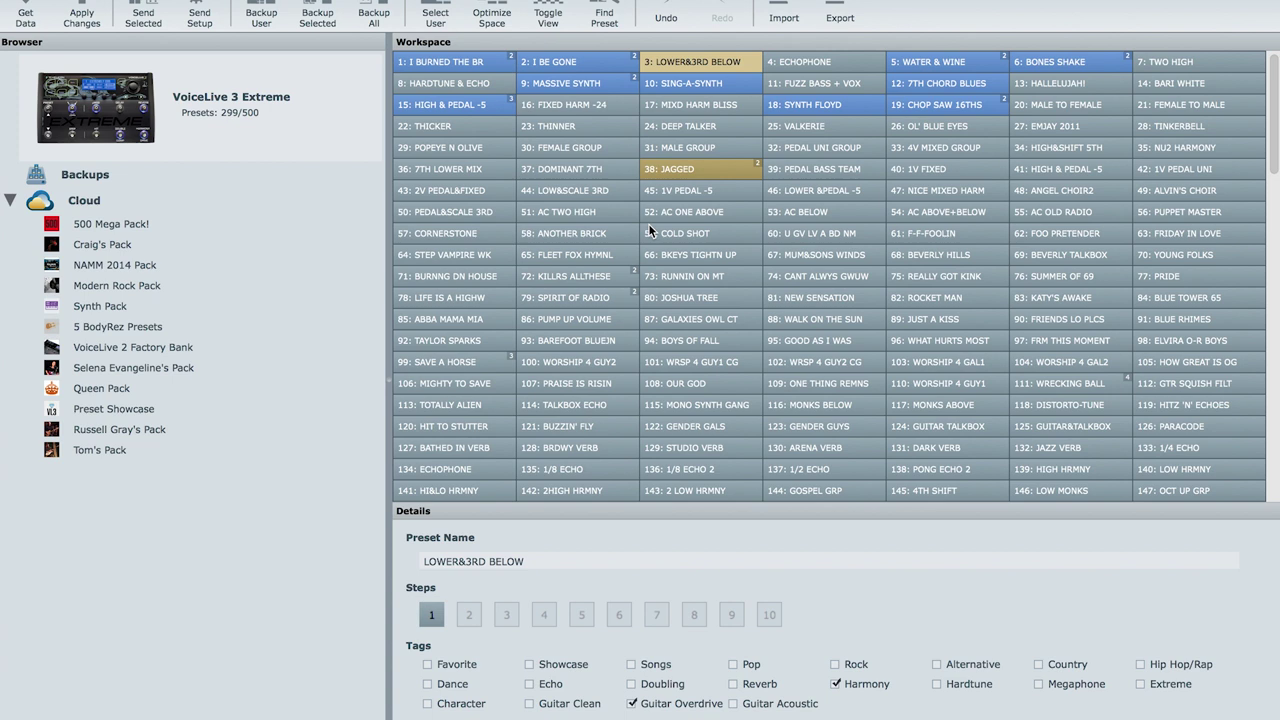
click(667, 12)
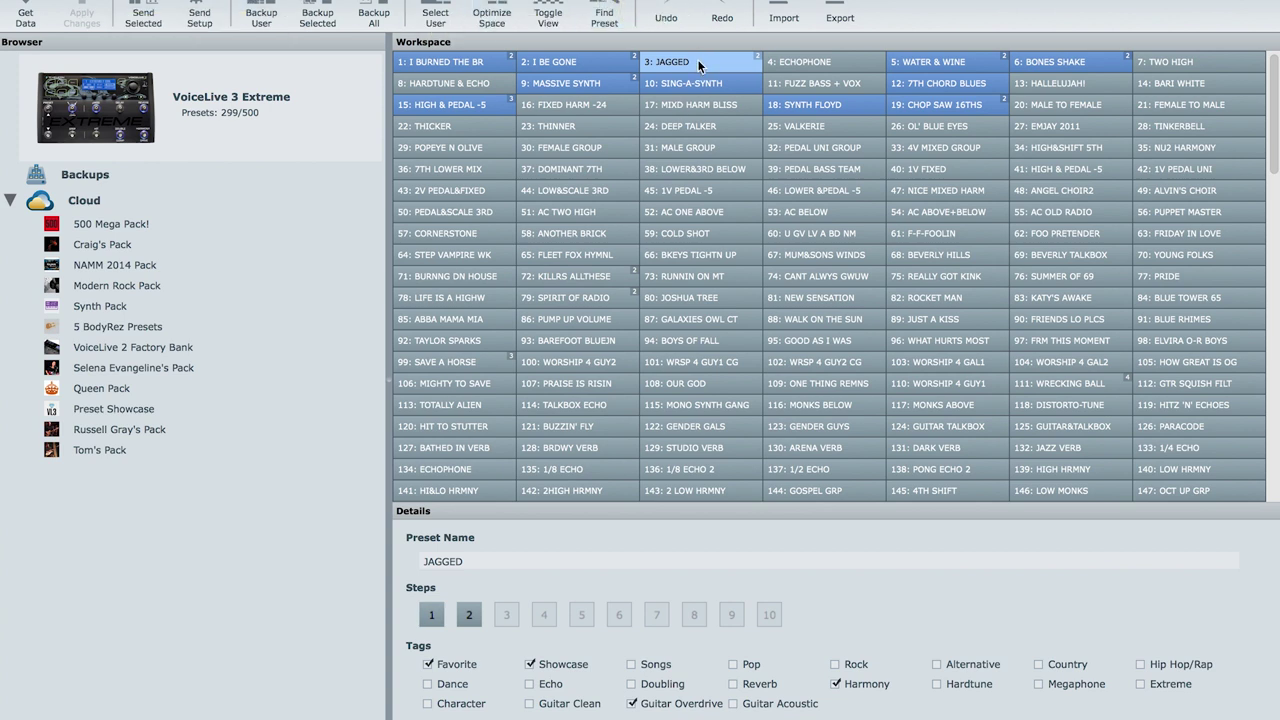
drag(697, 60, 699, 163)
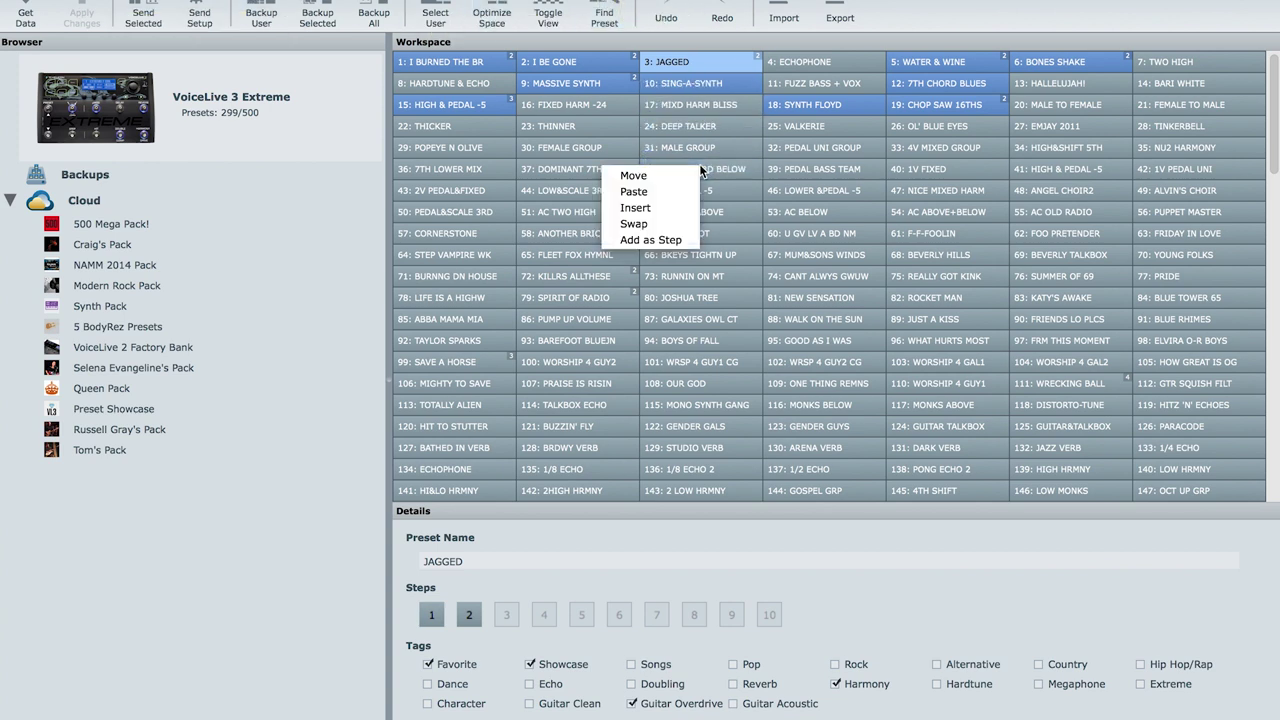
click(663, 240)
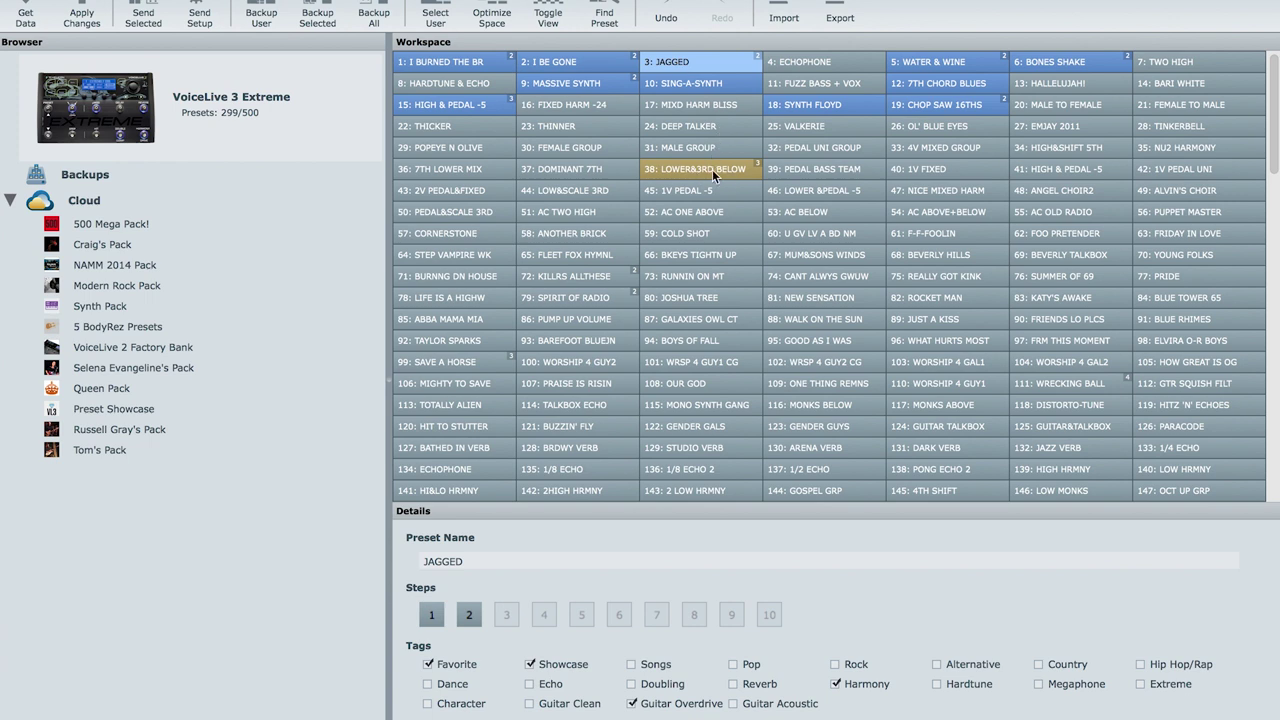
Undo the added step, then move presets 1, 2, 3, 5 and 6 into slots 400–404
click(665, 12)
super+click(470, 59)
super+click(568, 67)
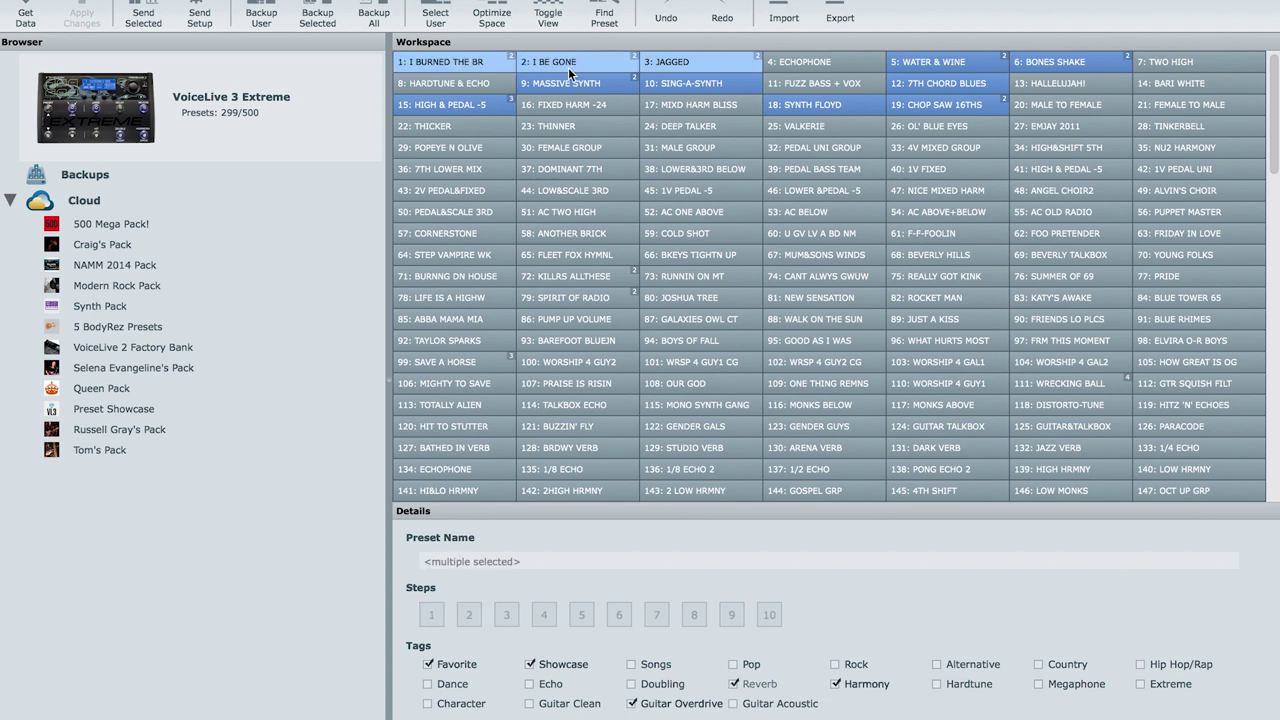
super+click(949, 70)
super+click(1047, 57)
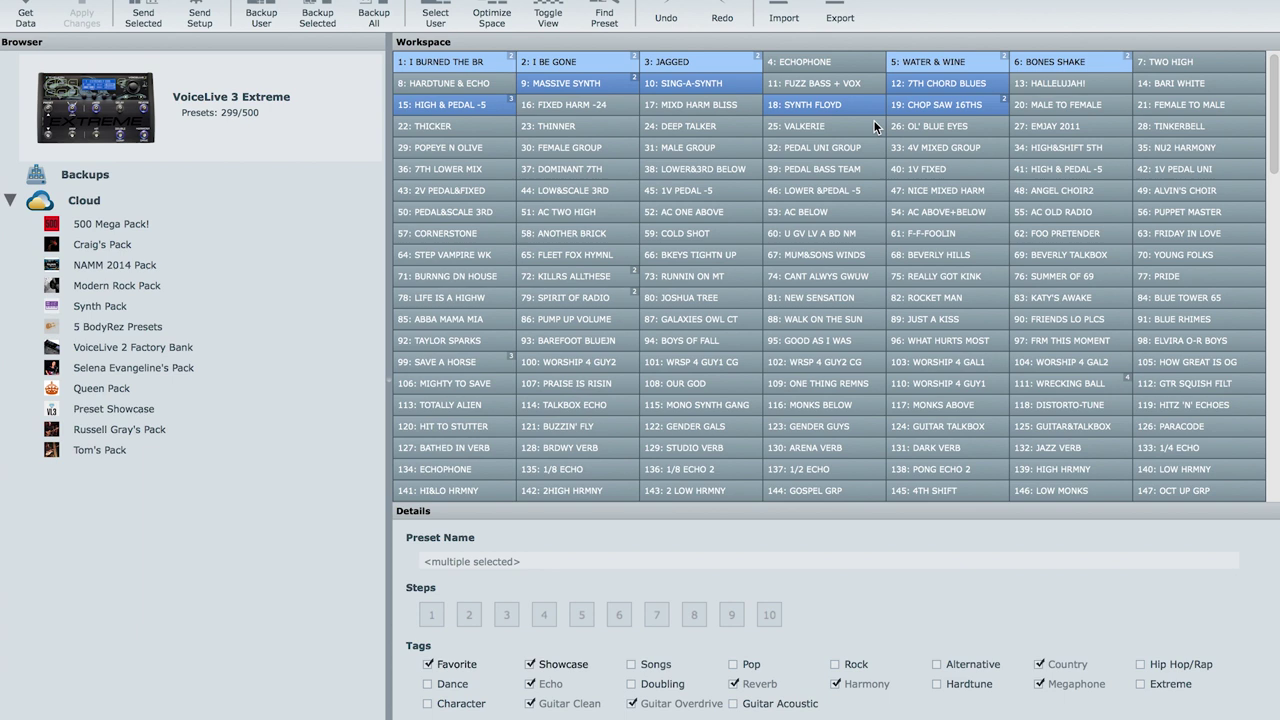
drag(917, 59, 493, 128)
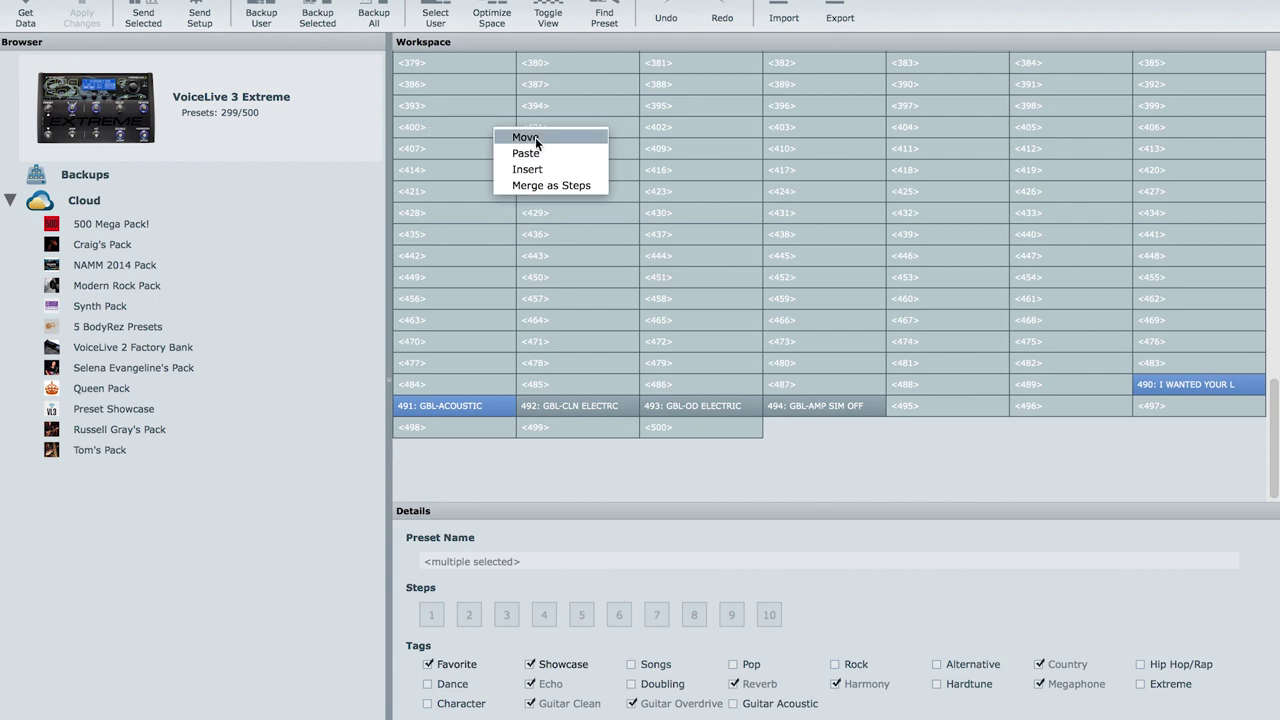
click(528, 138)
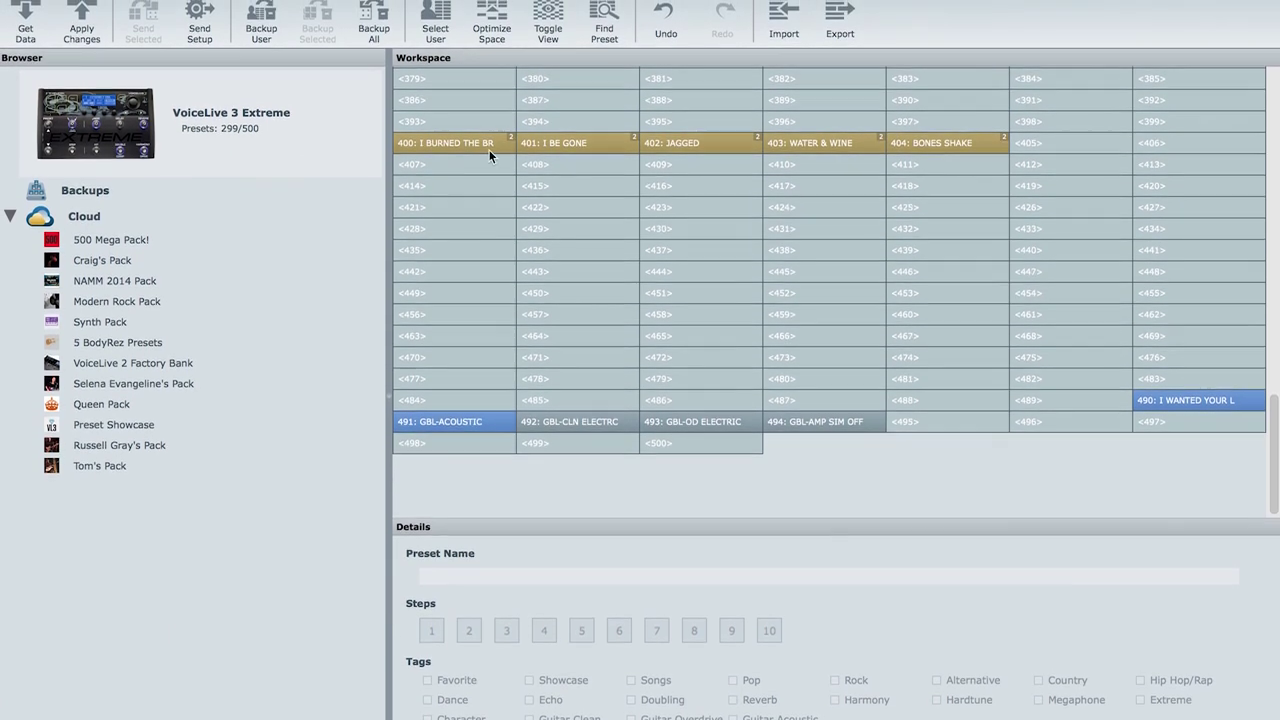
Apply the rearrangement to the VoiceLive 3 Extreme, leaving 304 presets with factory presets up top
click(82, 30)
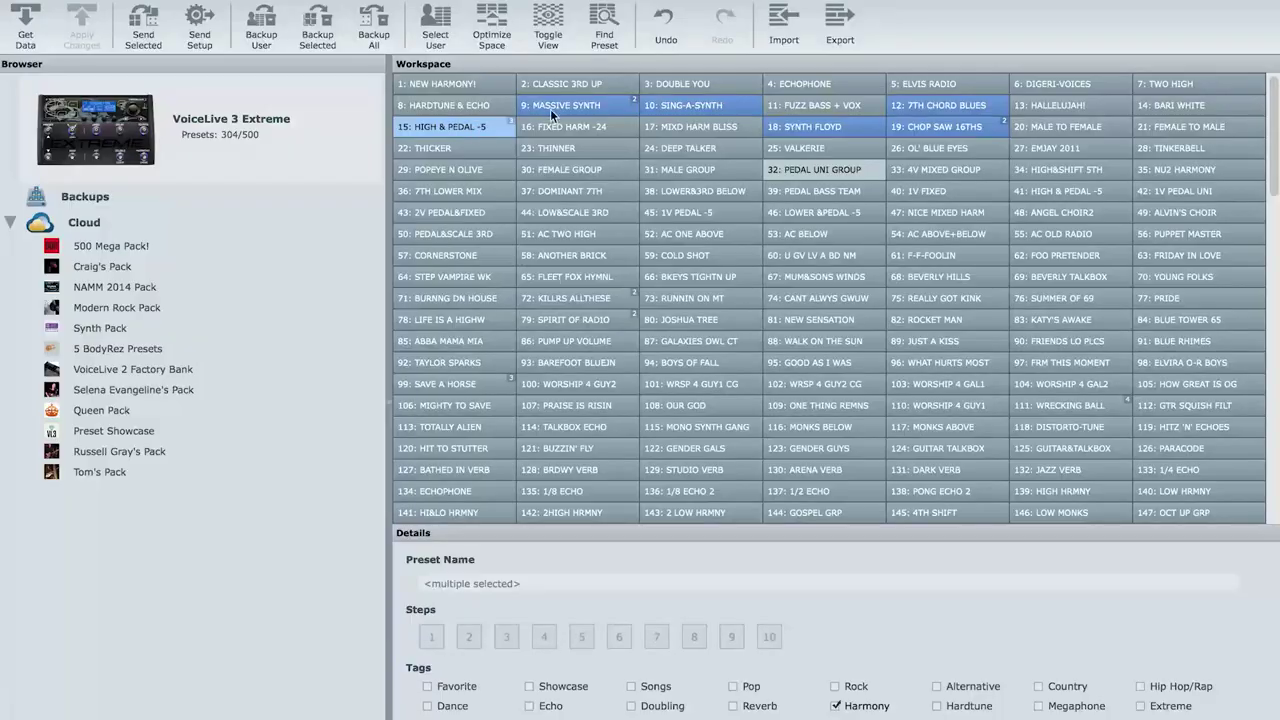
Add MASSIVE SYNTH to the selection, delete the seven user presets, and apply to the device
ctrl+click(550, 109)
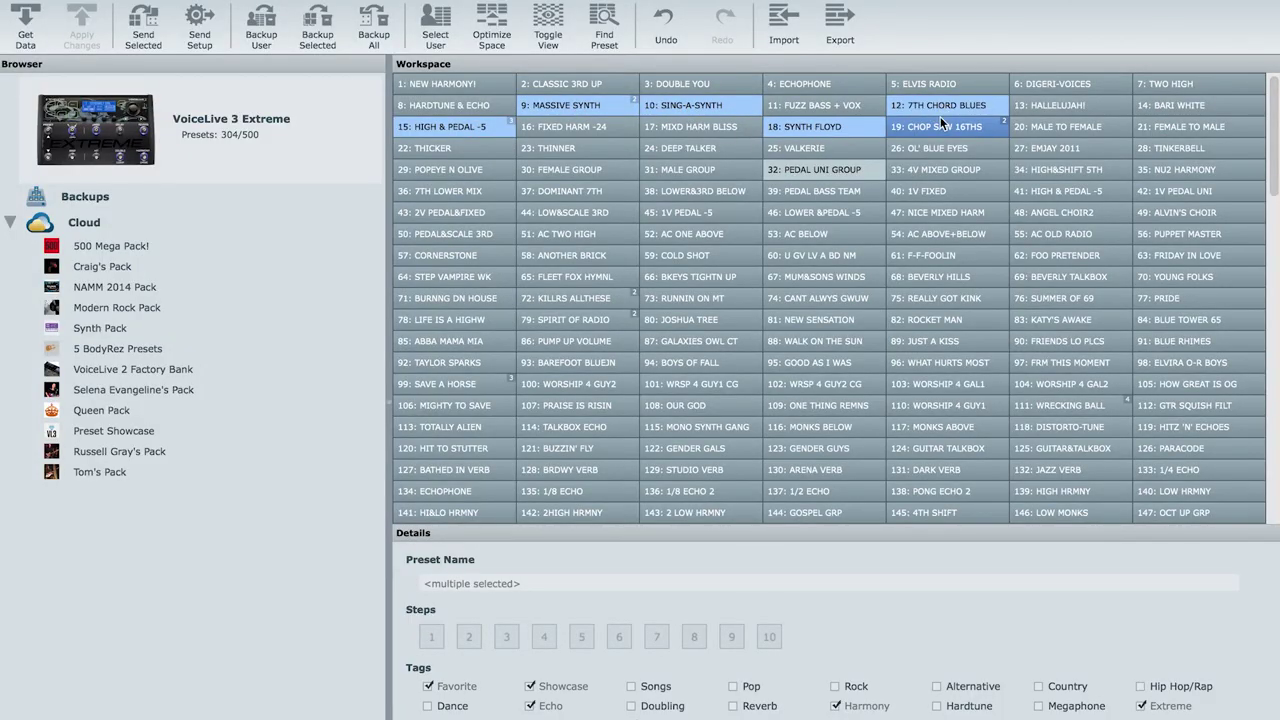
right_click(719, 109)
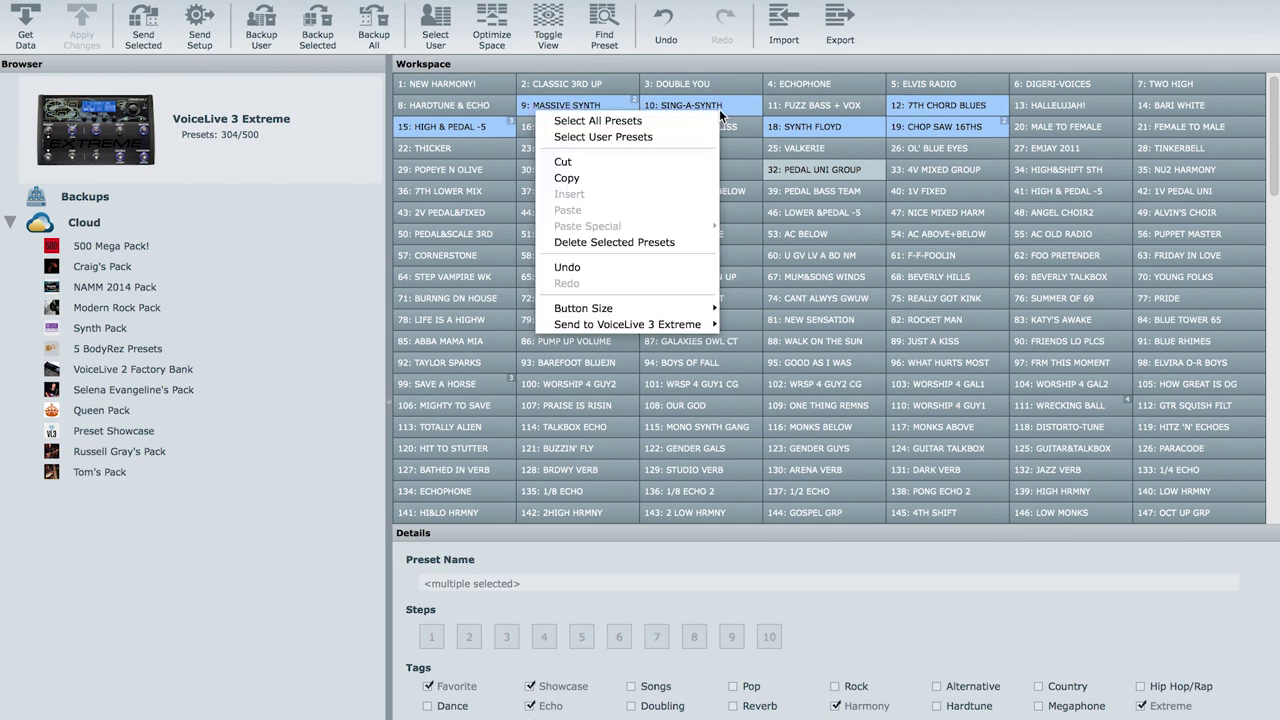
click(670, 241)
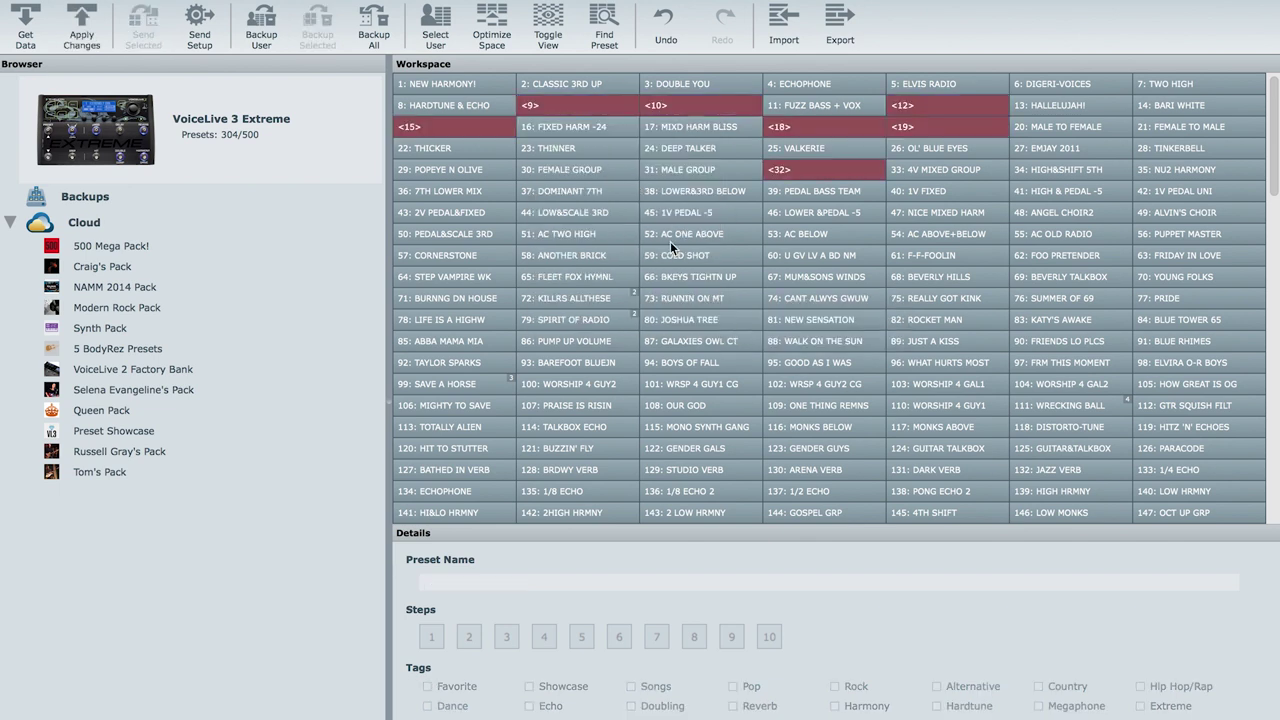
click(86, 35)
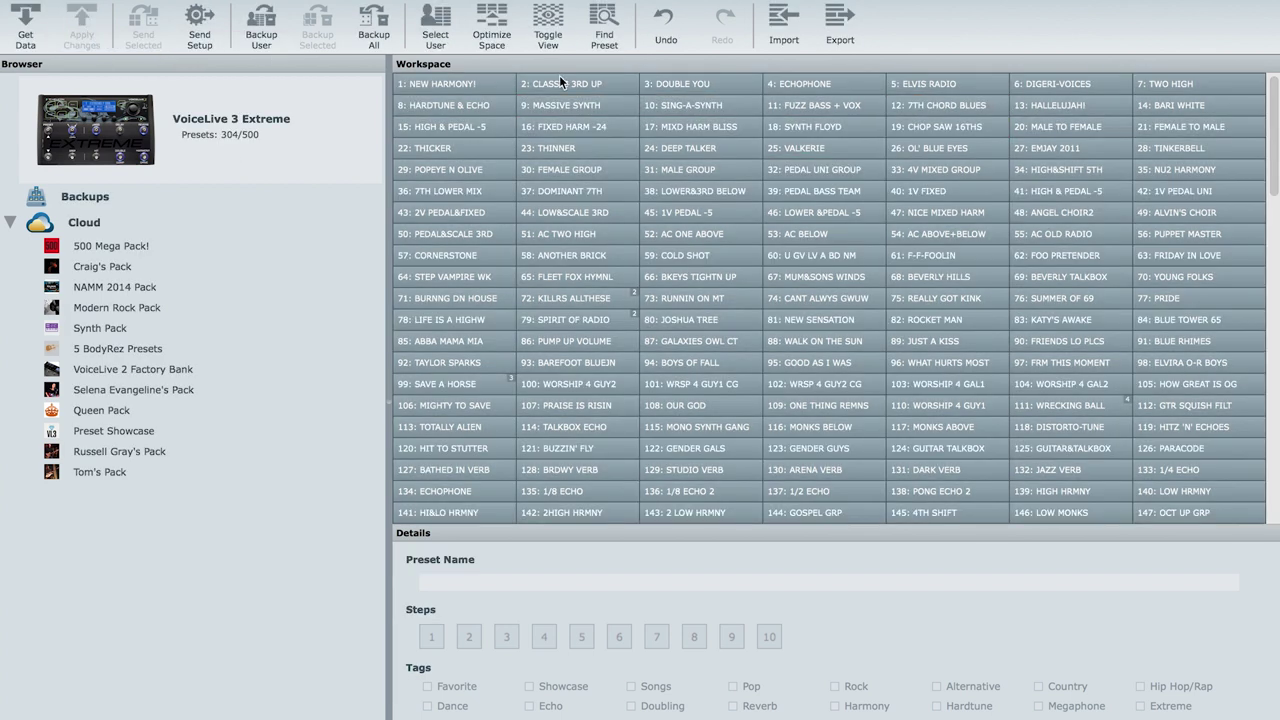
Select the song presets in slots 400–404 along with those in 490–494
scroll(741, 232, down, 5)
scroll(741, 232, down, 10)
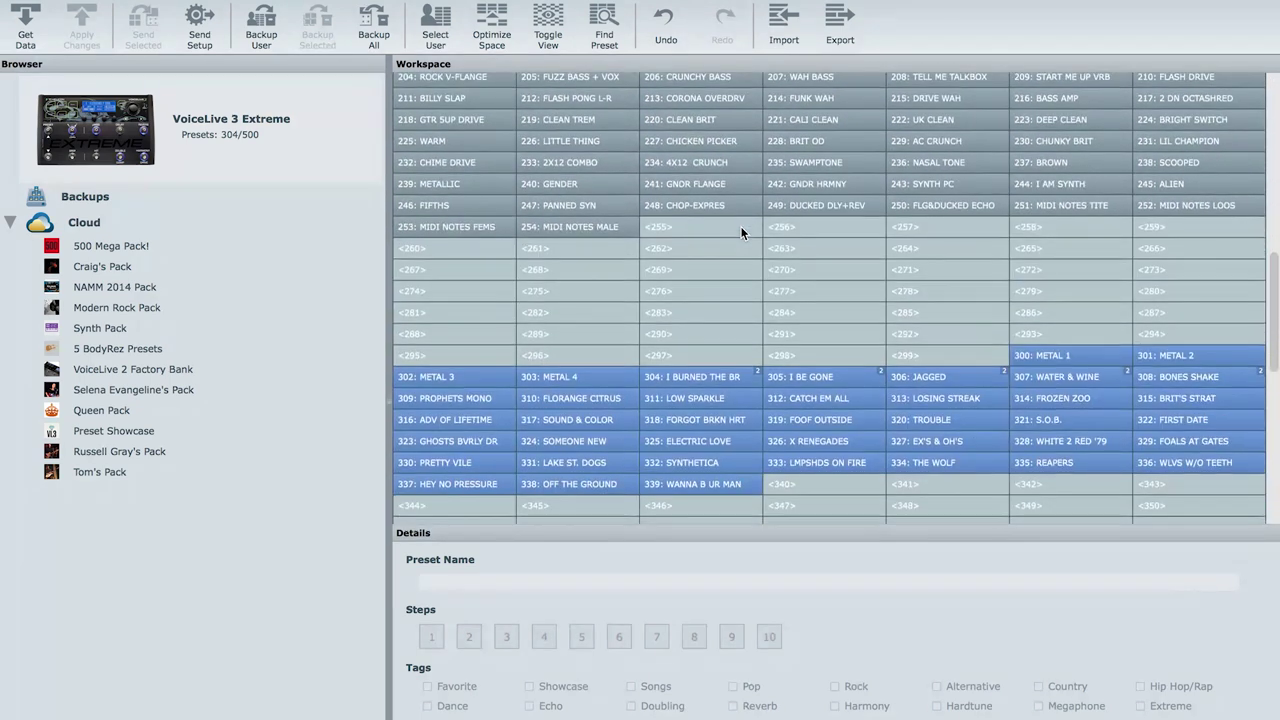
click(490, 289)
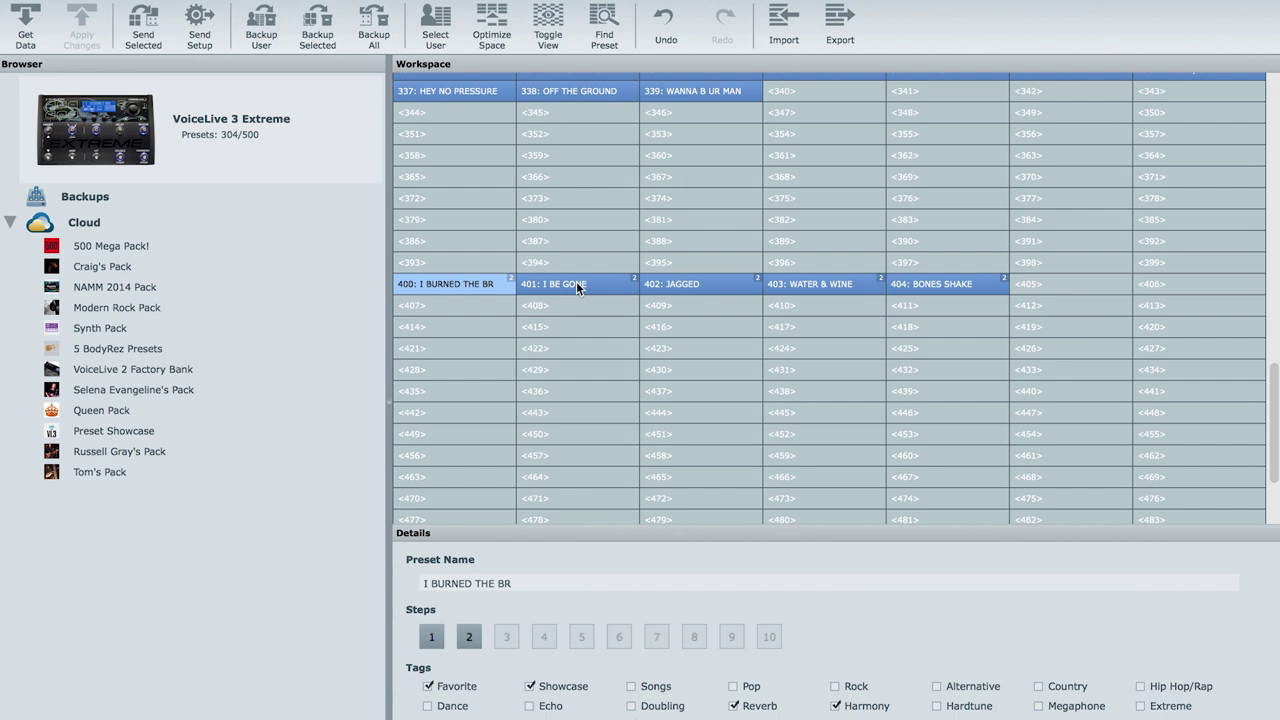
drag(577, 287, 937, 285)
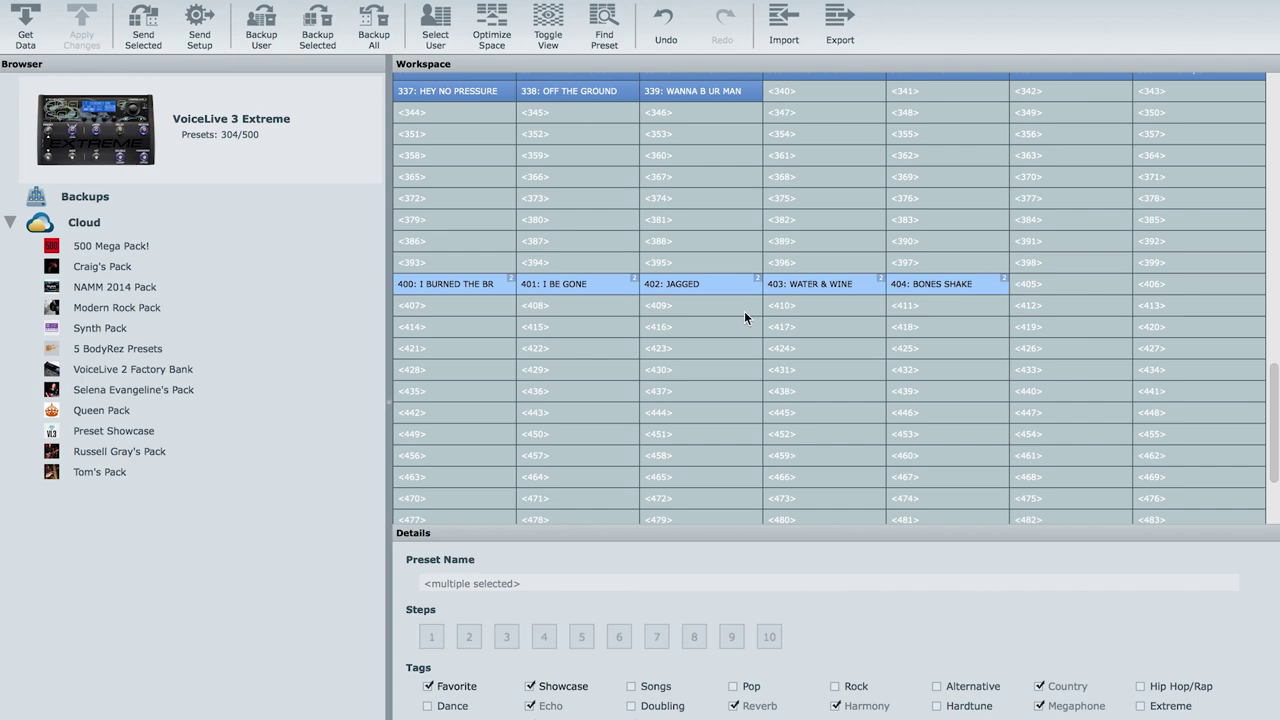
scroll(772, 177, up, 15)
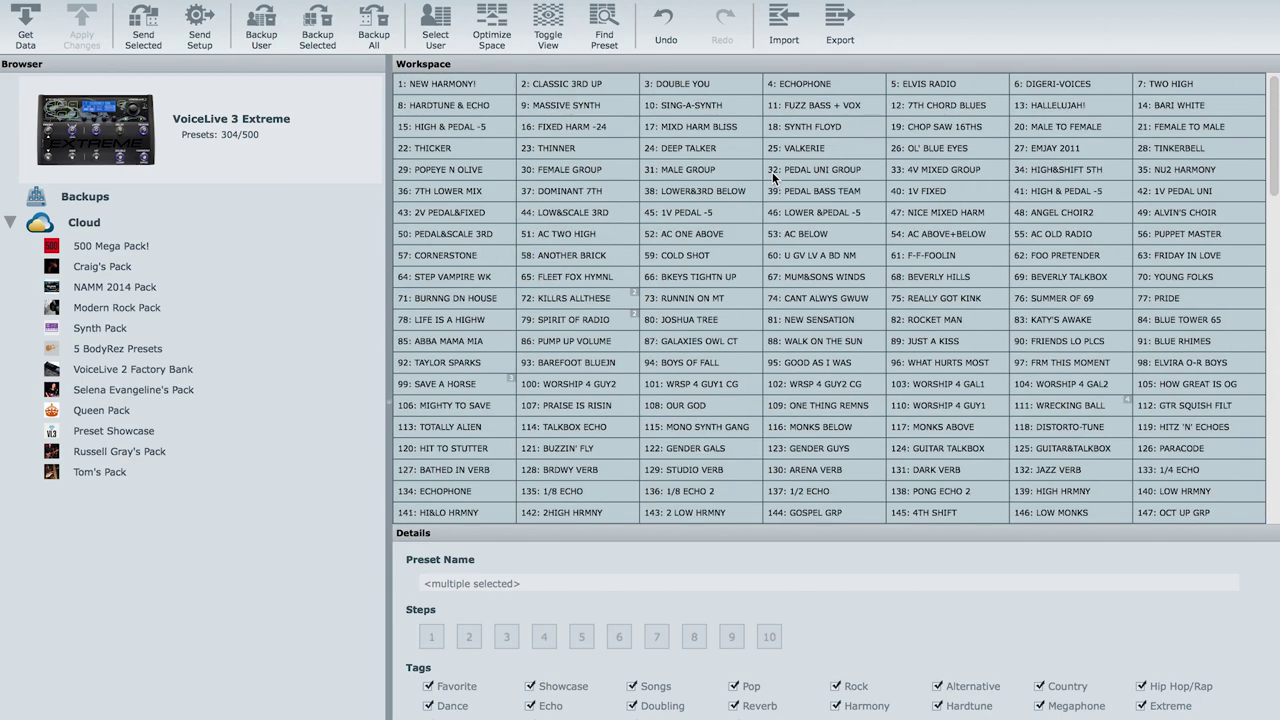
scroll(772, 177, down, 13)
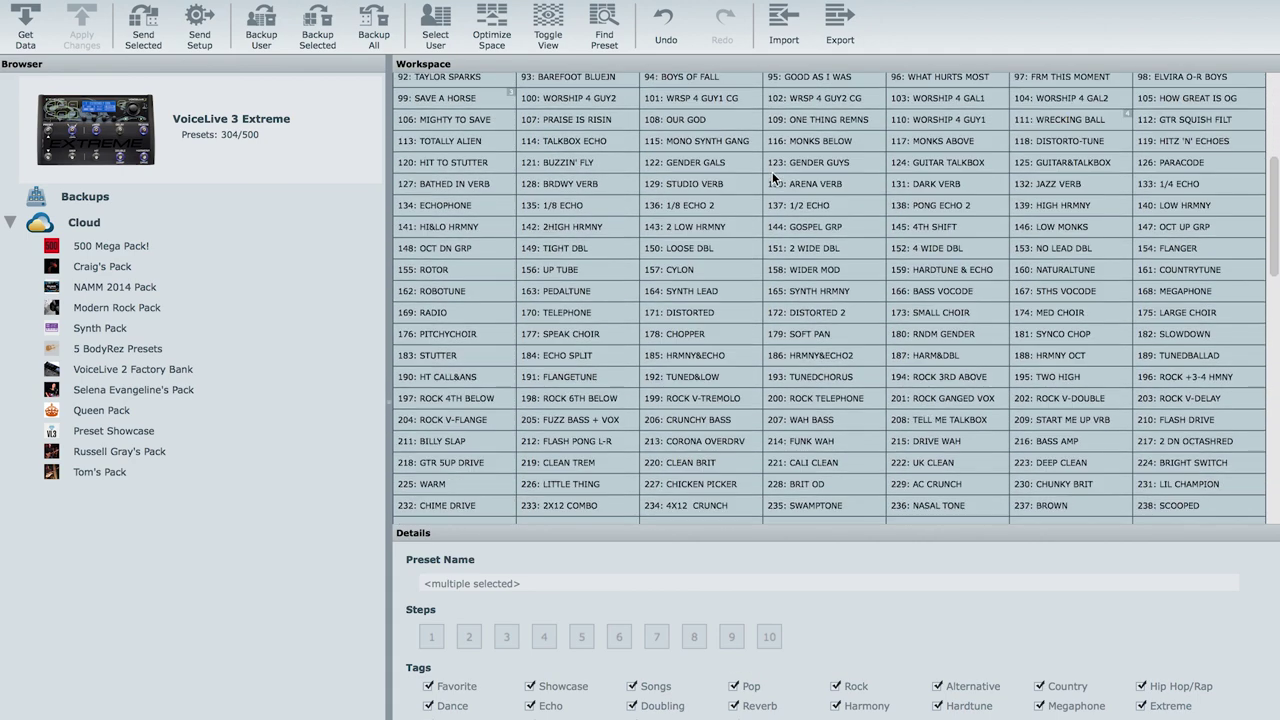
scroll(772, 177, down, 4)
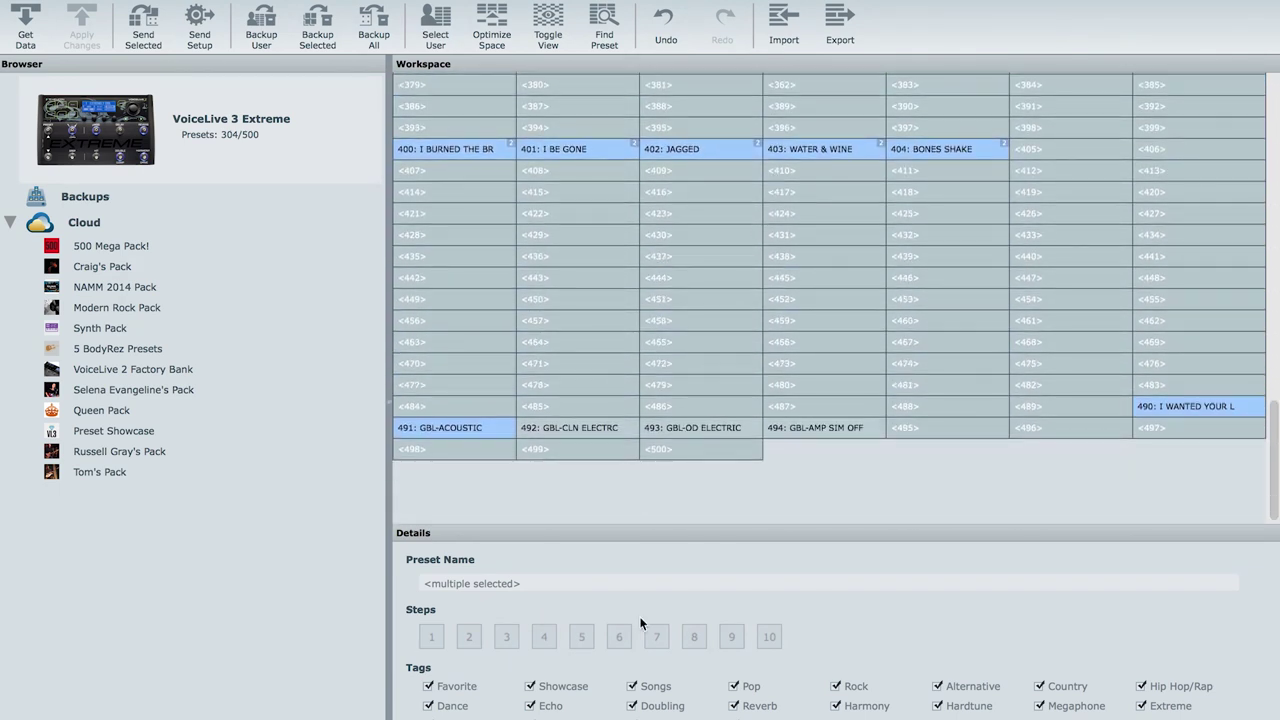
Clear the Favorite, Dance, Character, Showcase, Echo, Guitar Clean, Songs, Doubling, Guitar Overdrive, Pop and Reverb tags
click(428, 672)
click(428, 691)
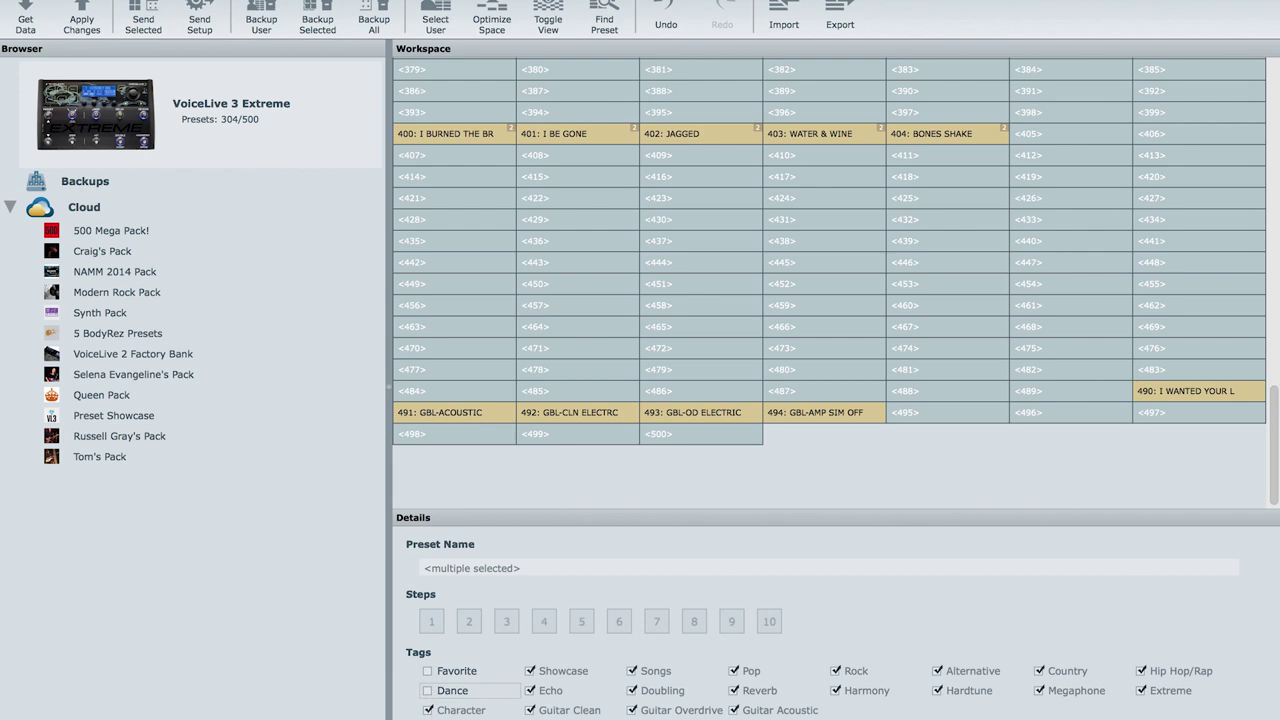
click(428, 711)
click(530, 671)
click(530, 691)
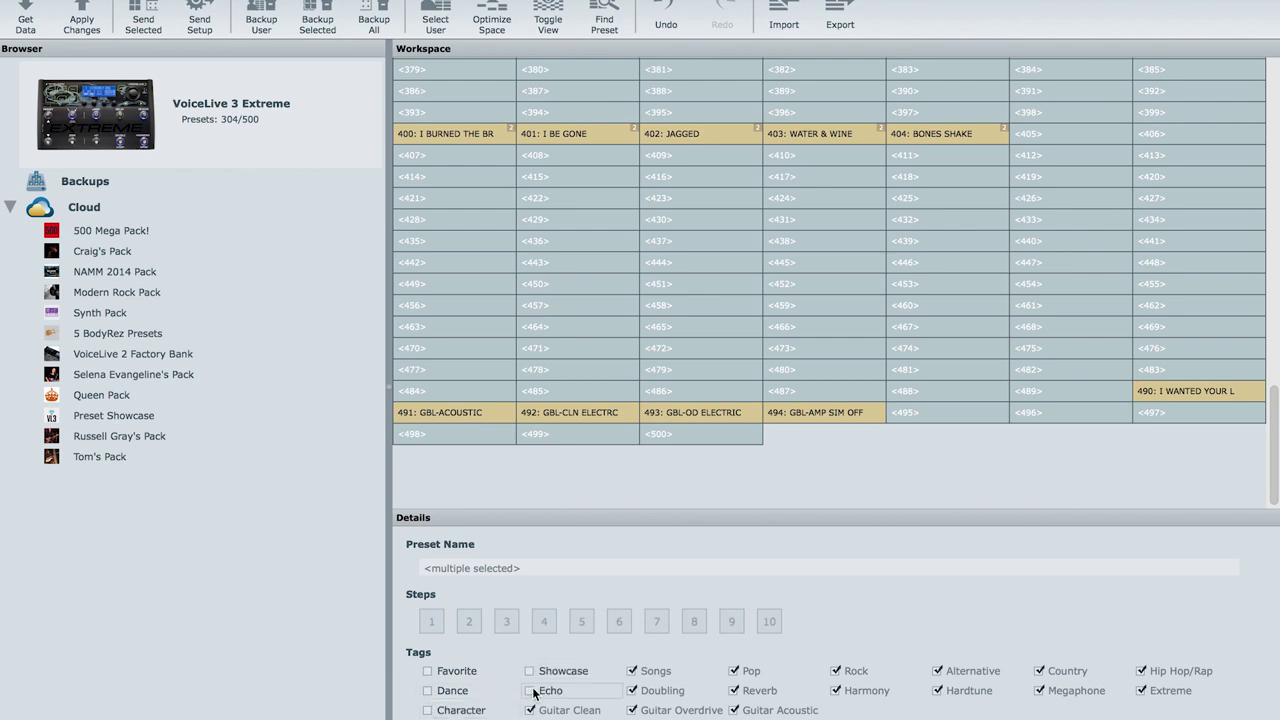
click(530, 711)
click(631, 671)
click(631, 691)
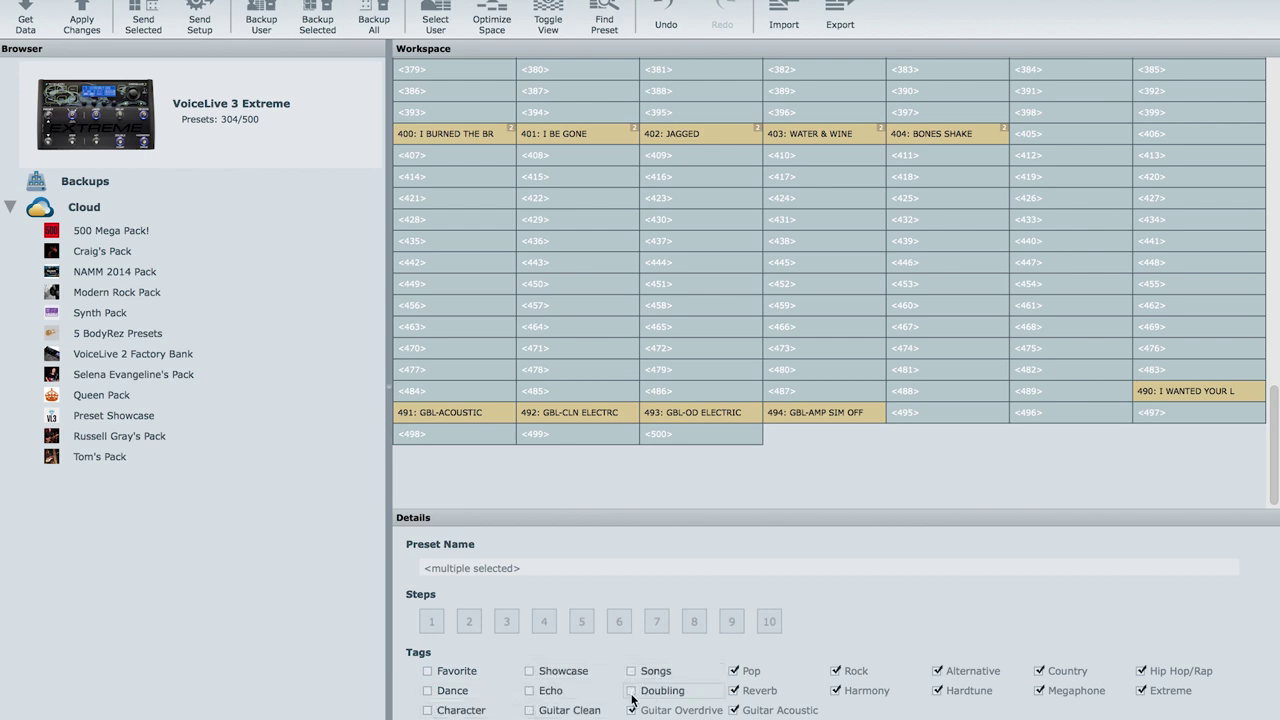
click(631, 711)
click(733, 671)
click(733, 691)
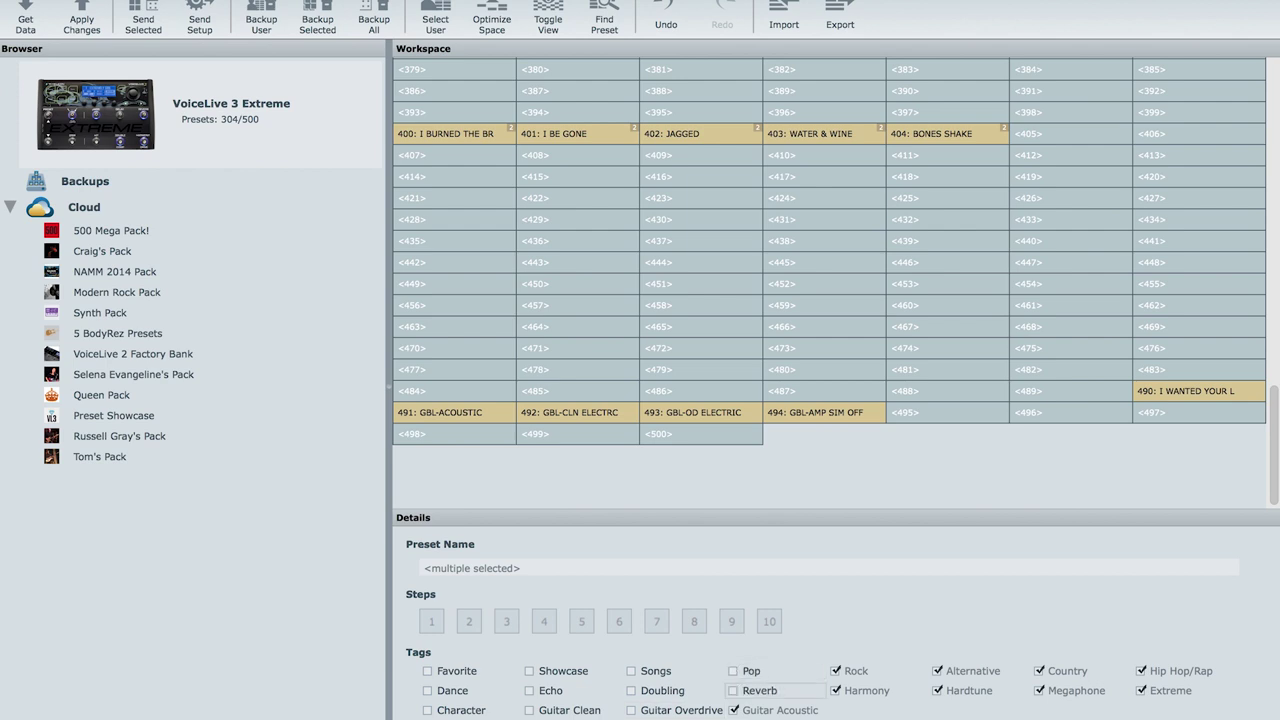
Clear Guitar Acoustic, Rock, Harmony, Alternative, Hardtune, Country, Megaphone, Hip Hop/Rap and Extreme, then apply
click(734, 710)
click(835, 671)
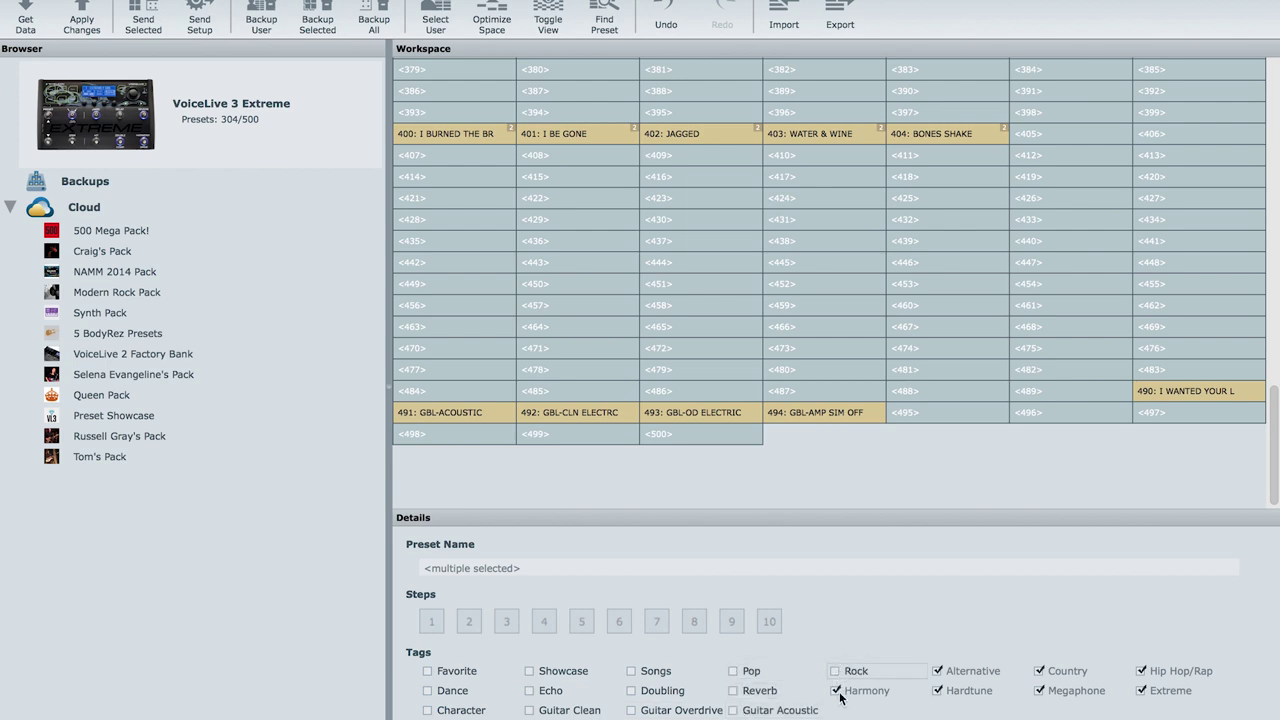
click(835, 691)
click(938, 671)
click(940, 690)
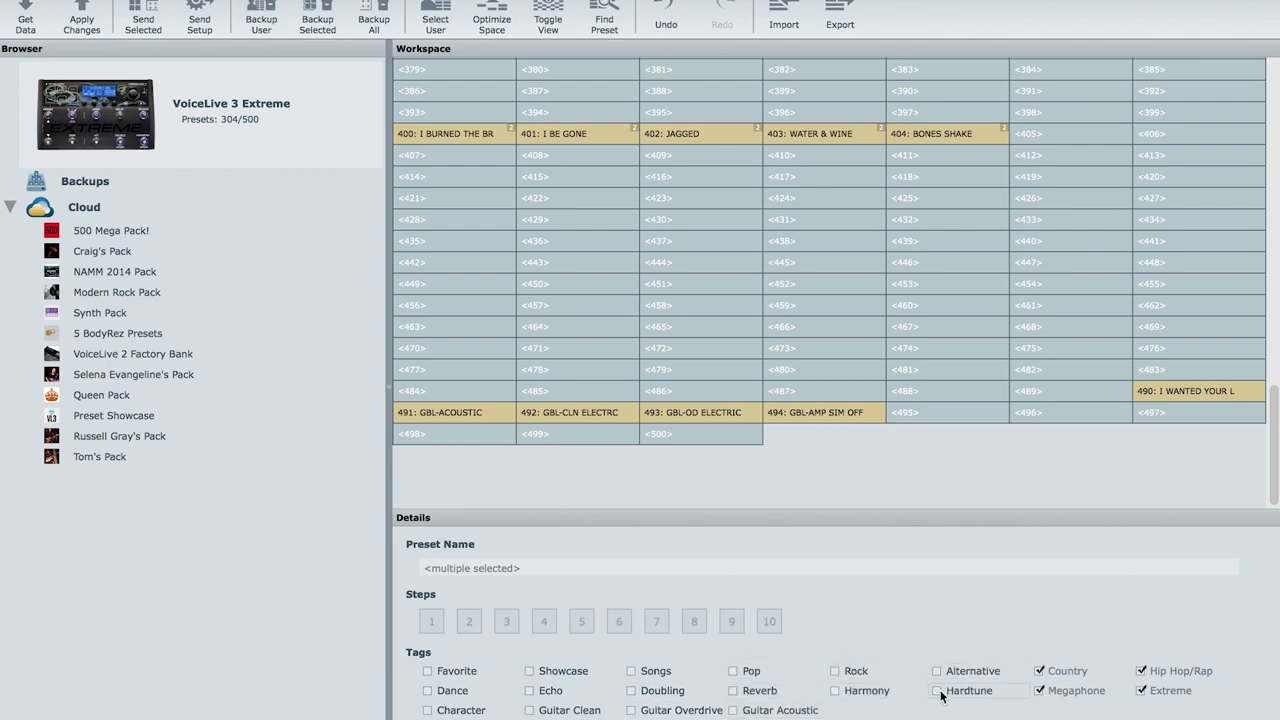
click(1064, 672)
click(1063, 692)
click(1145, 672)
click(1143, 689)
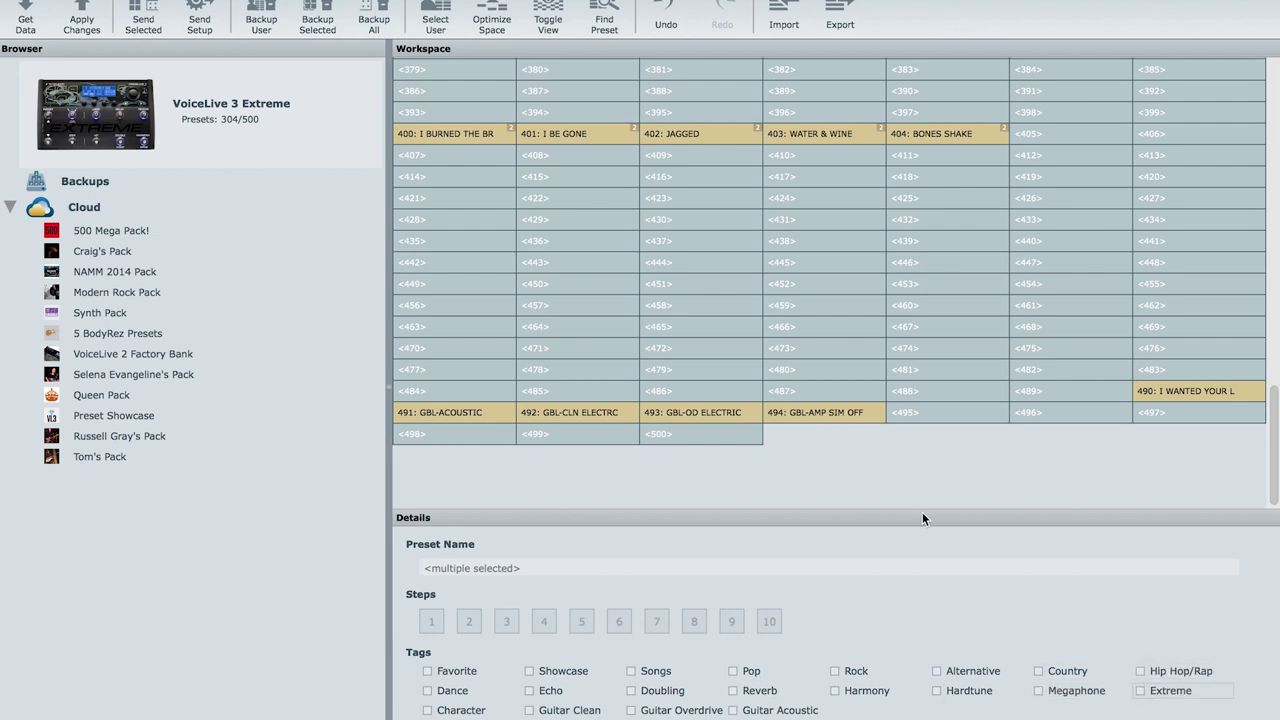
click(88, 12)
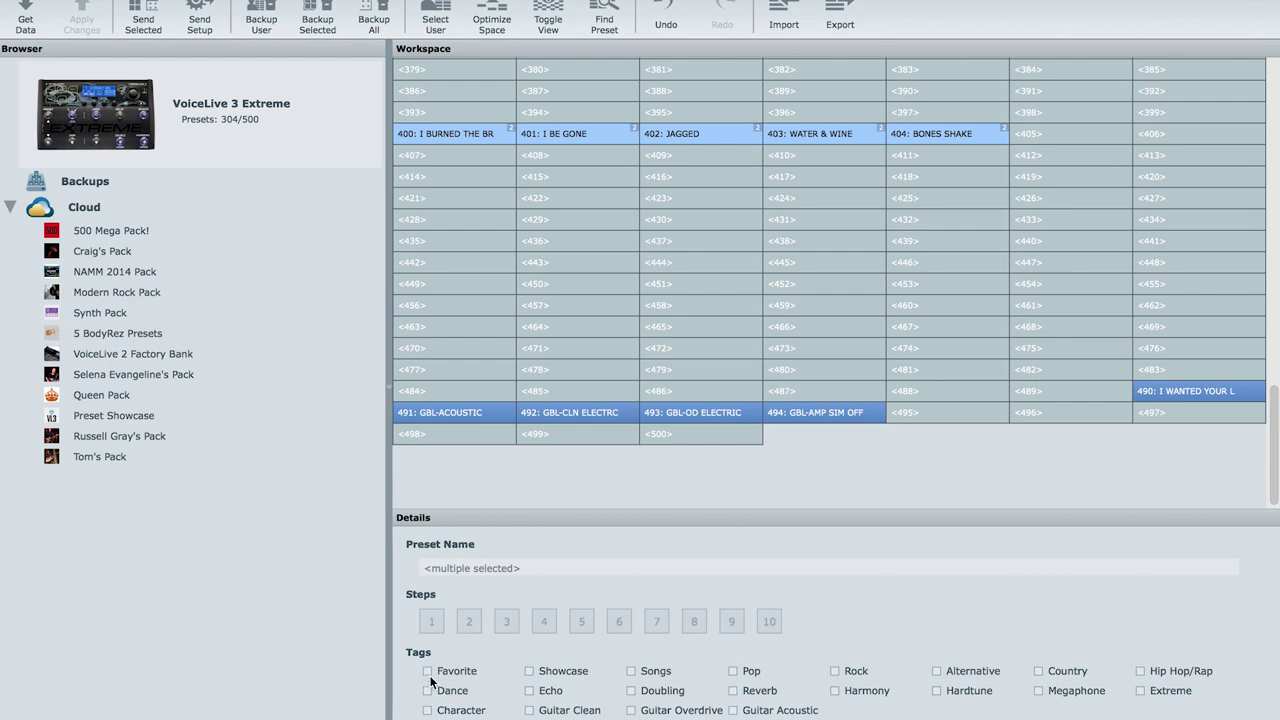
Mark the ten selected song presets as Favorite and commit the tag to the pedal
click(428, 672)
click(91, 30)
scroll(829, 214, up, 2)
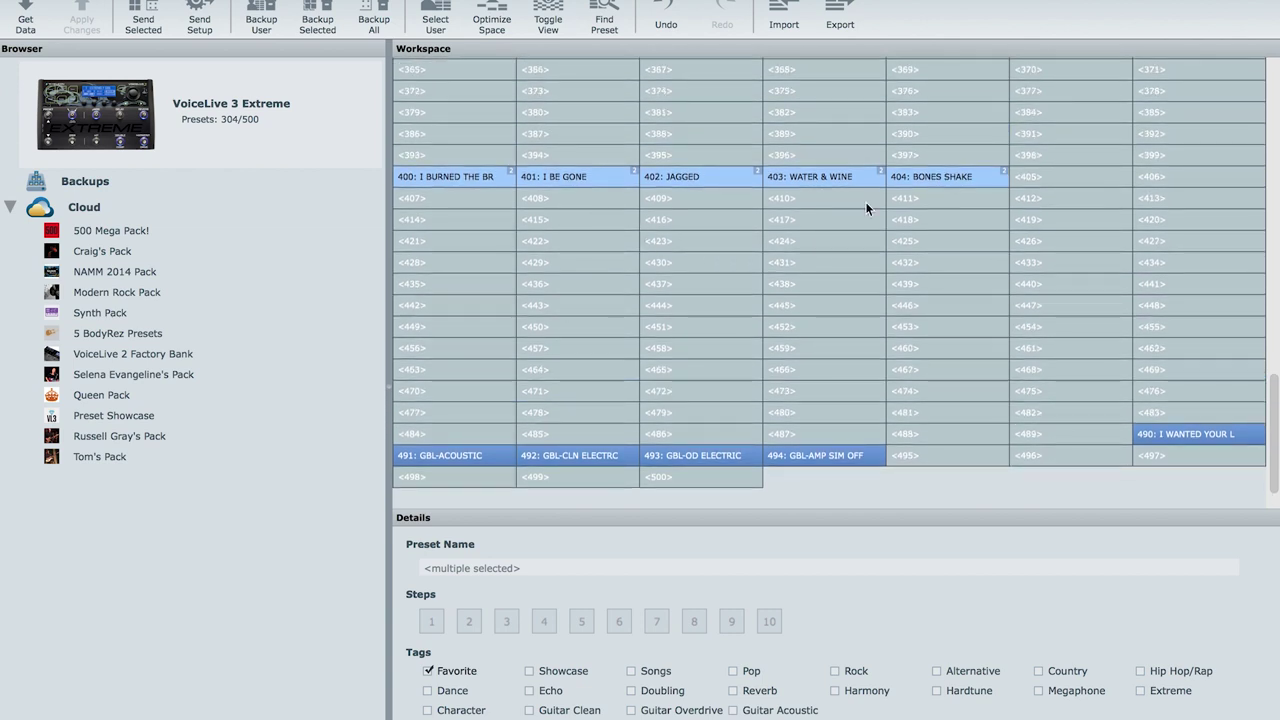
scroll(762, 260, down, 2)
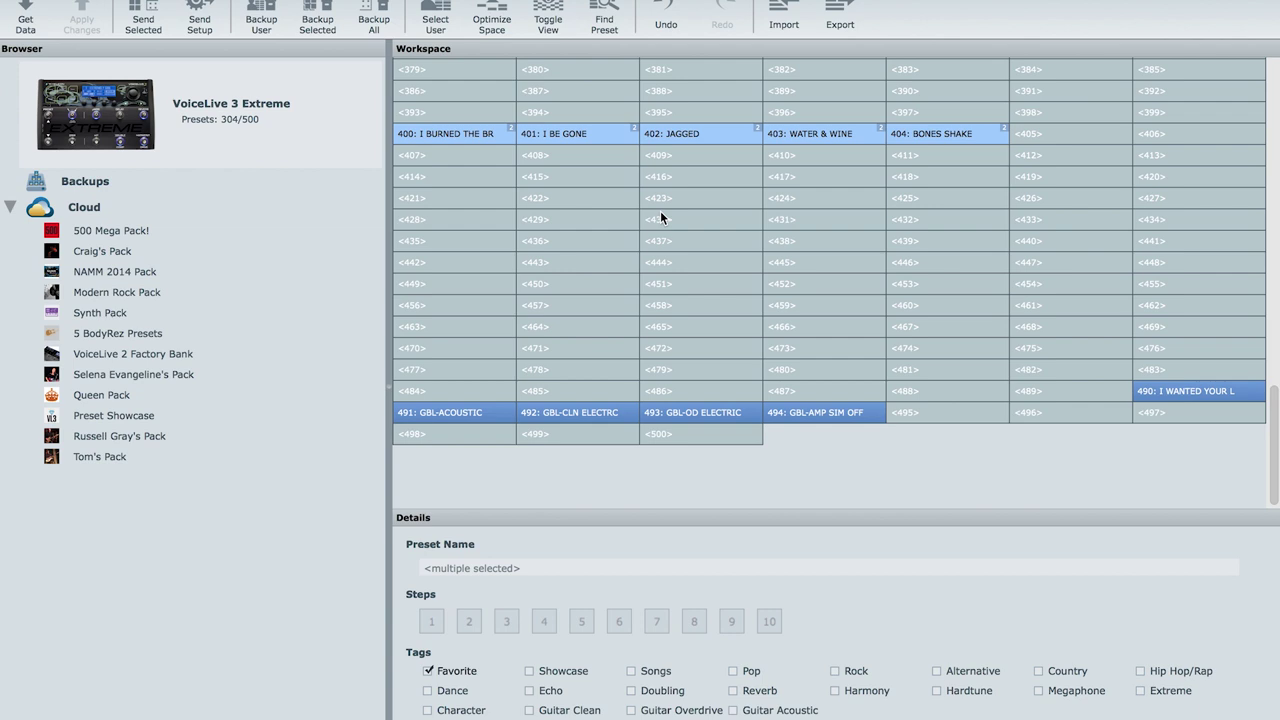
scroll(752, 132, up, 10)
scroll(751, 127, up, 7)
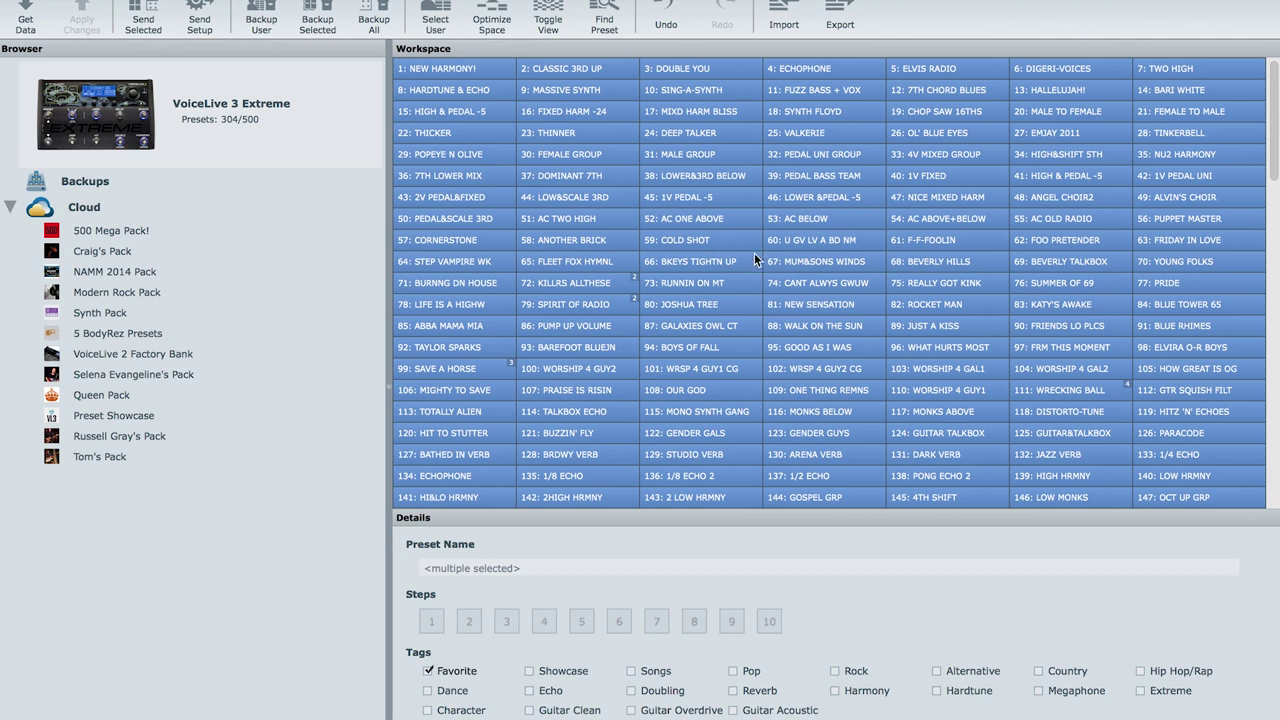
scroll(754, 253, down, 10)
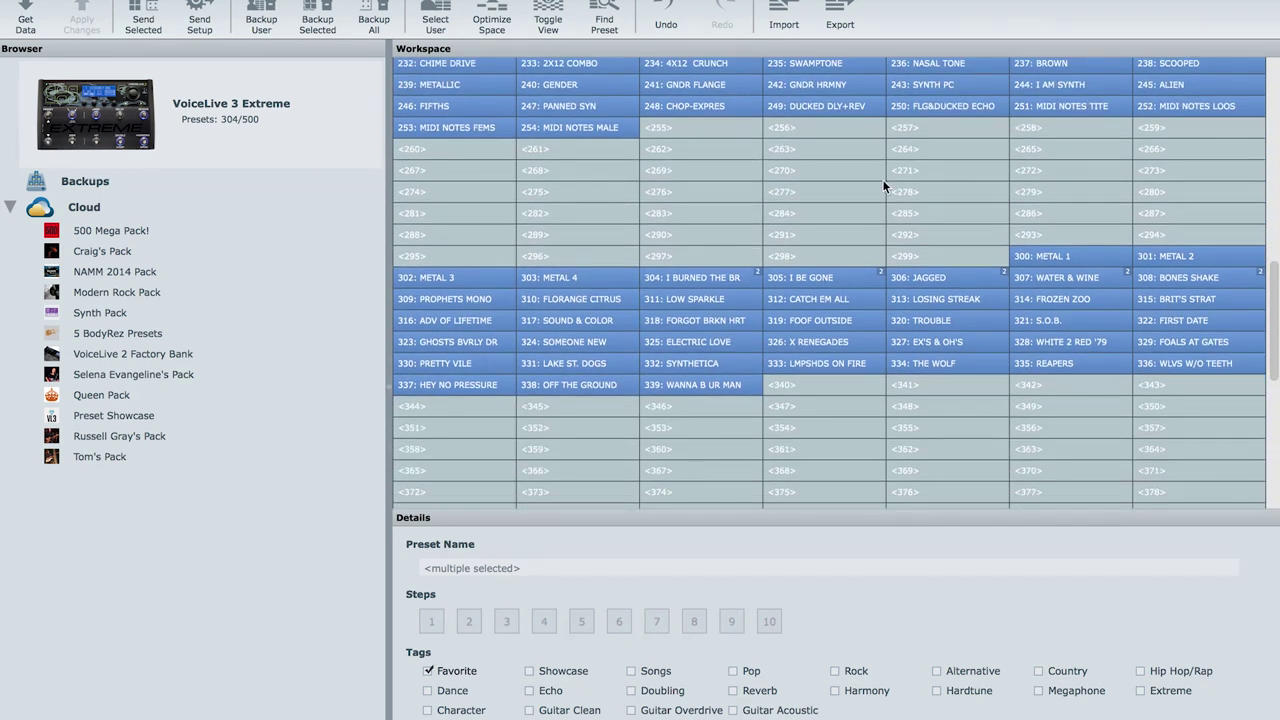
scroll(883, 181, down, 1)
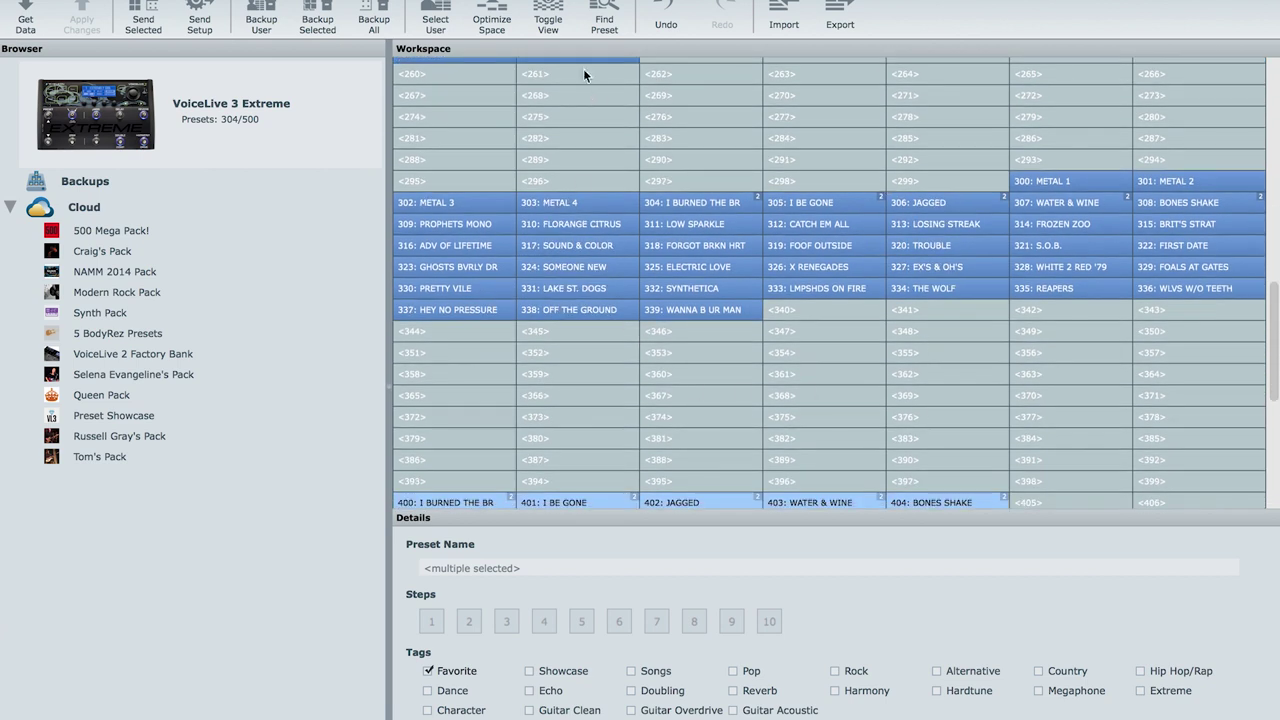
click(500, 33)
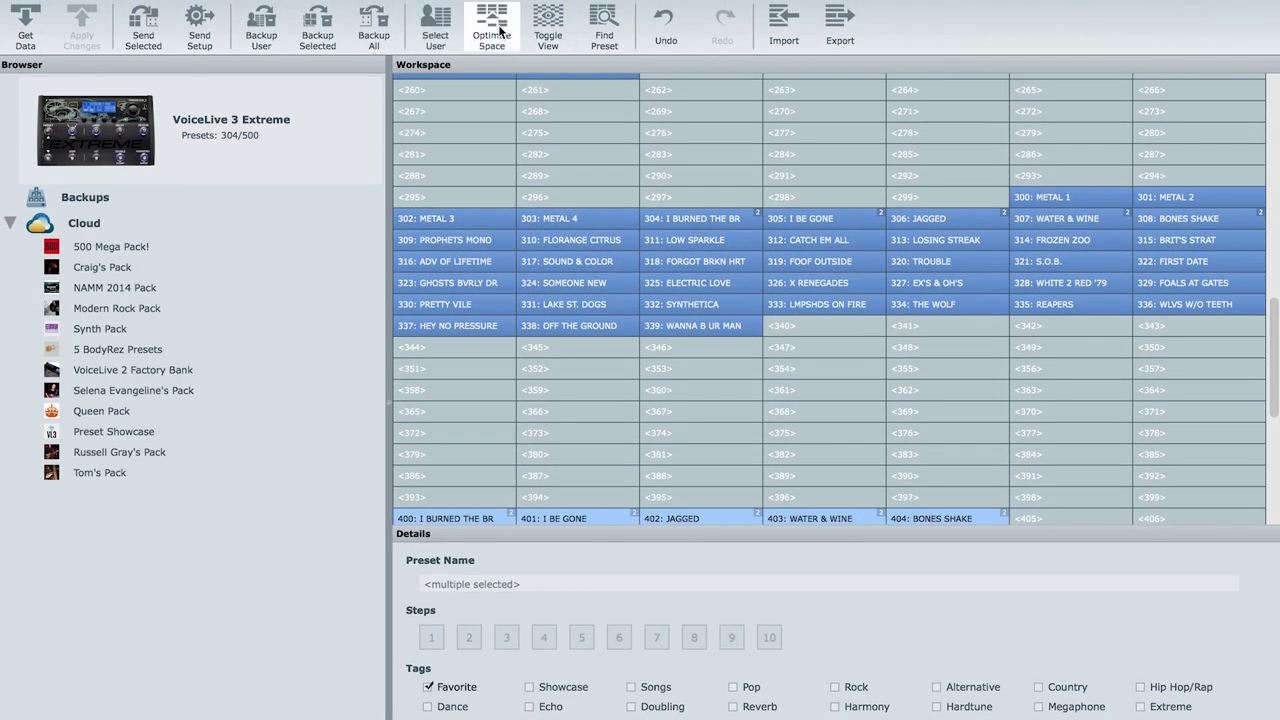
scroll(738, 350, up, 1)
scroll(738, 346, down, 5)
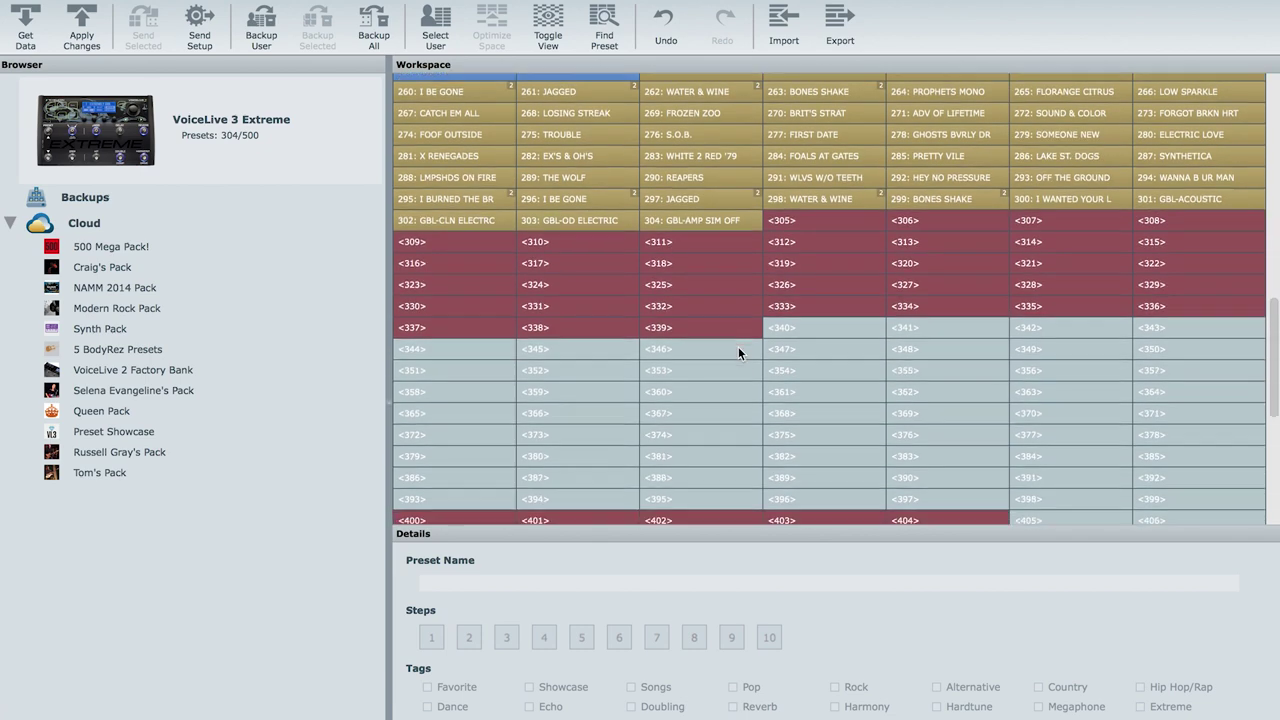
scroll(742, 331, up, 5)
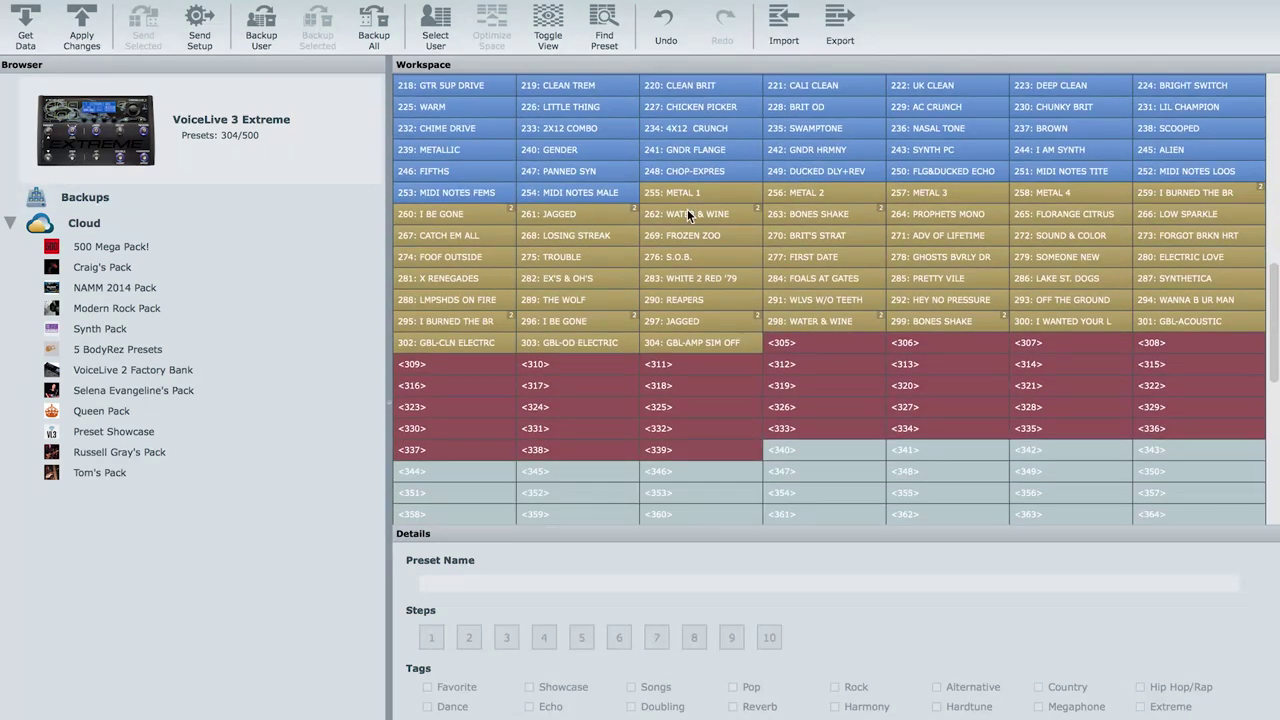
scroll(658, 405, down, 2)
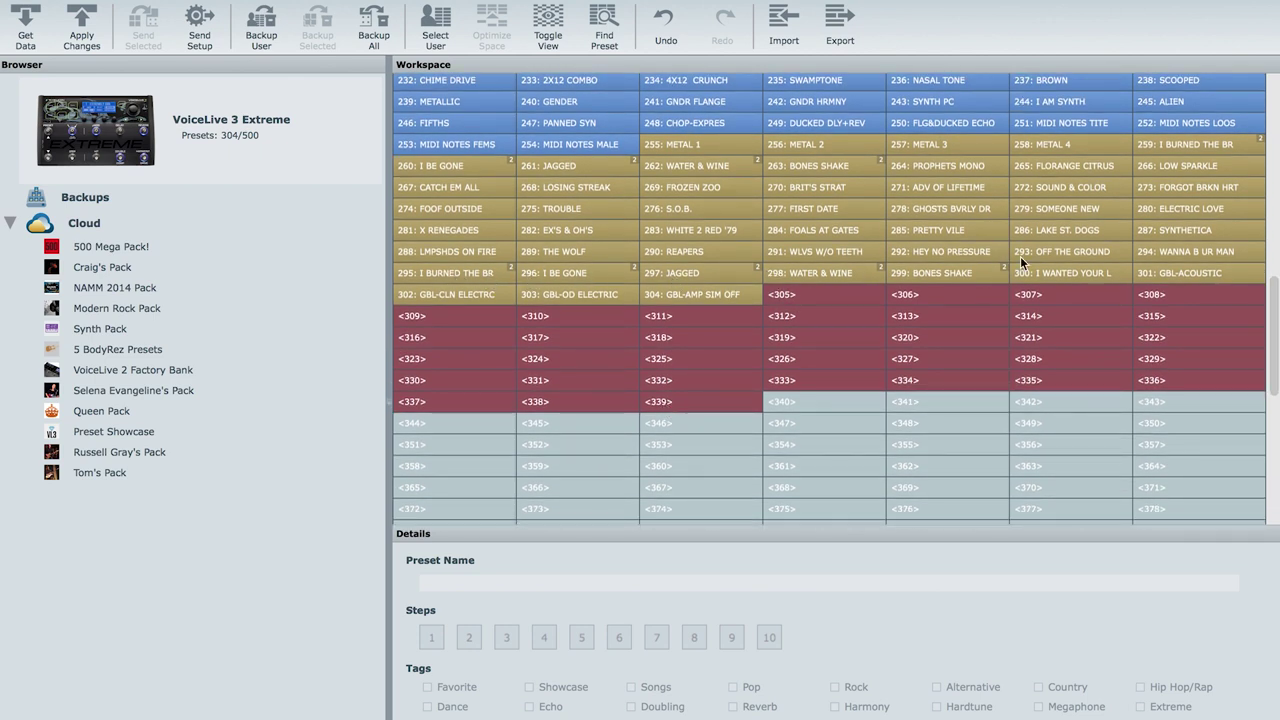
click(663, 25)
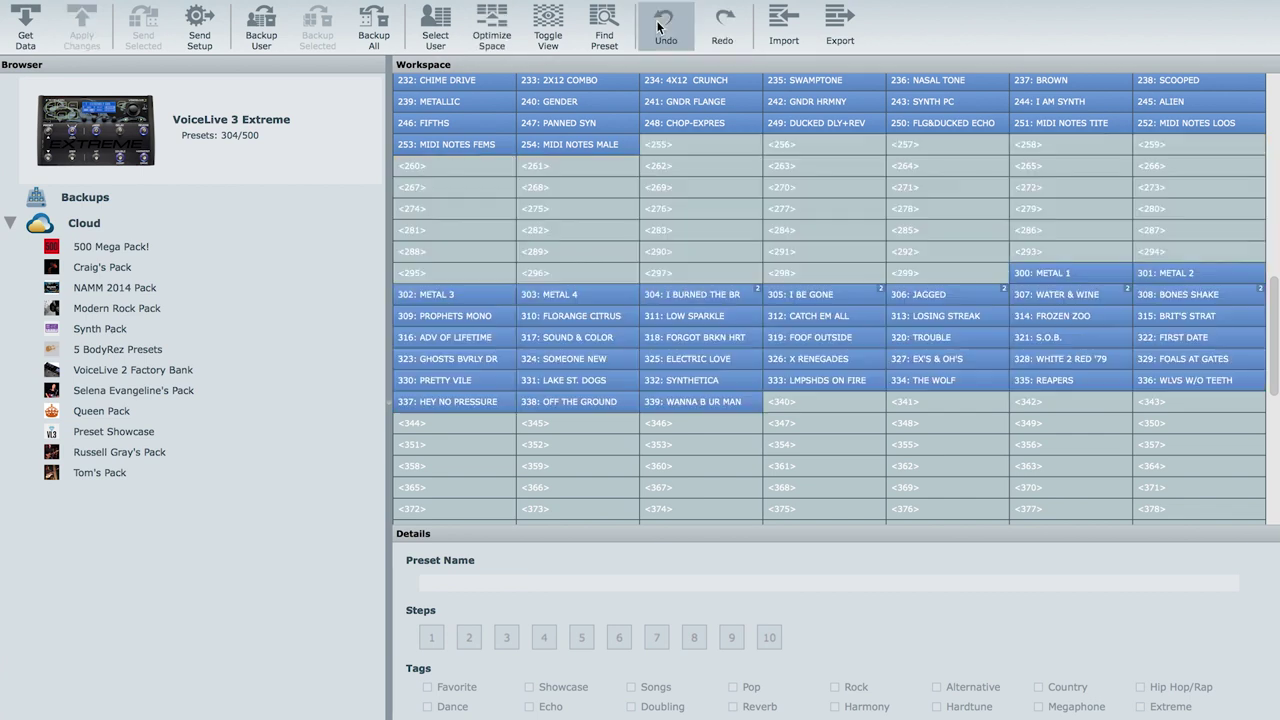
scroll(669, 240, down, 1)
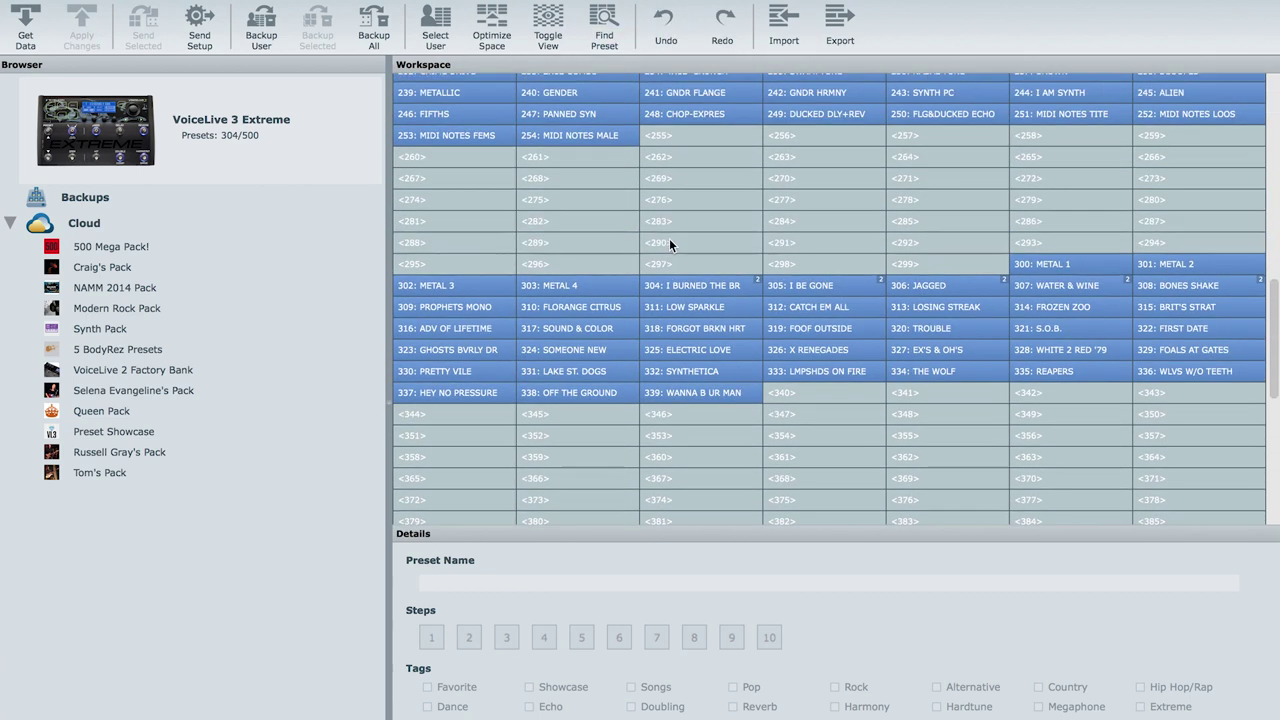
scroll(669, 238, up, 10)
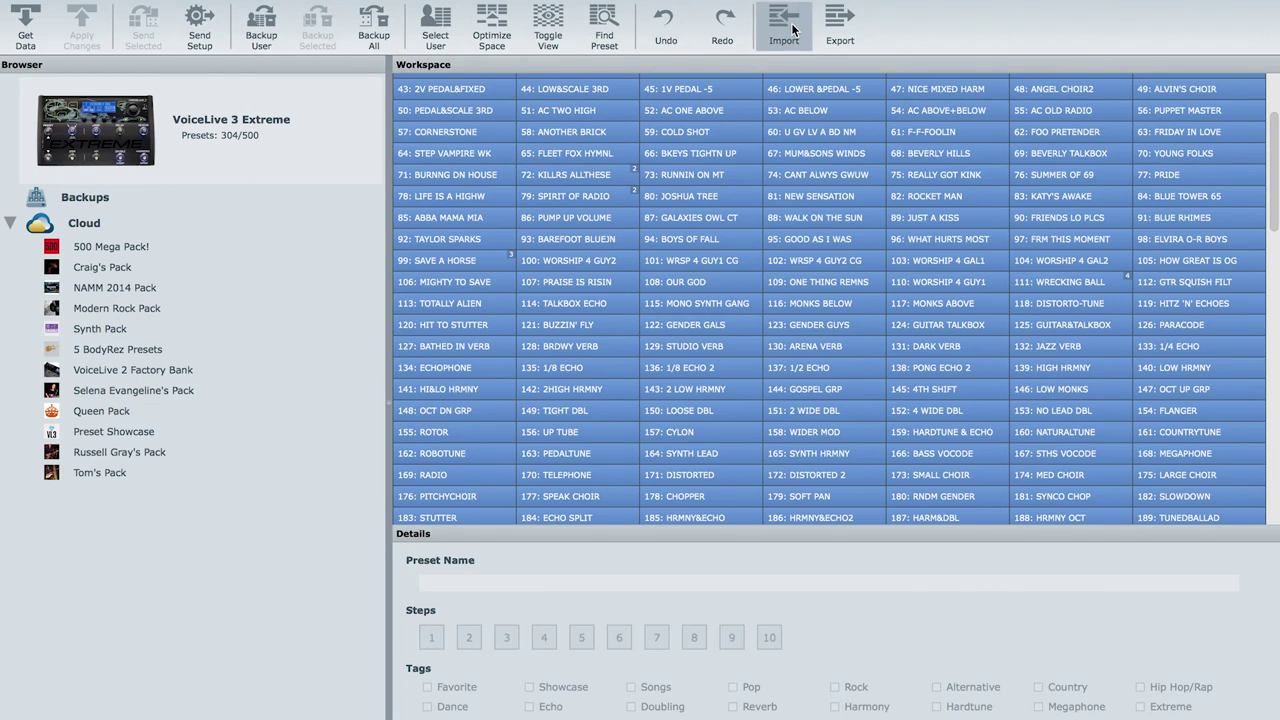
scroll(600, 280, up, 3)
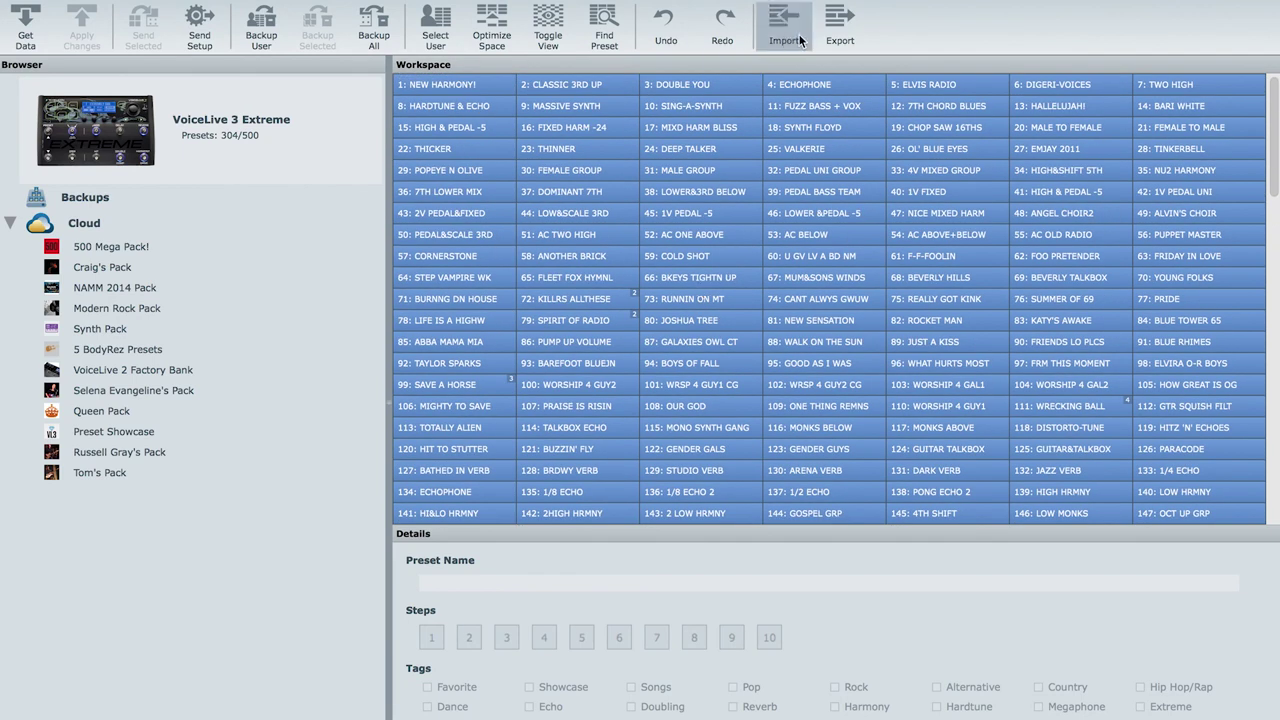
Export all Workspace presets as a single file, AllPresets_13_12_2018.syx, to Documents
click(840, 28)
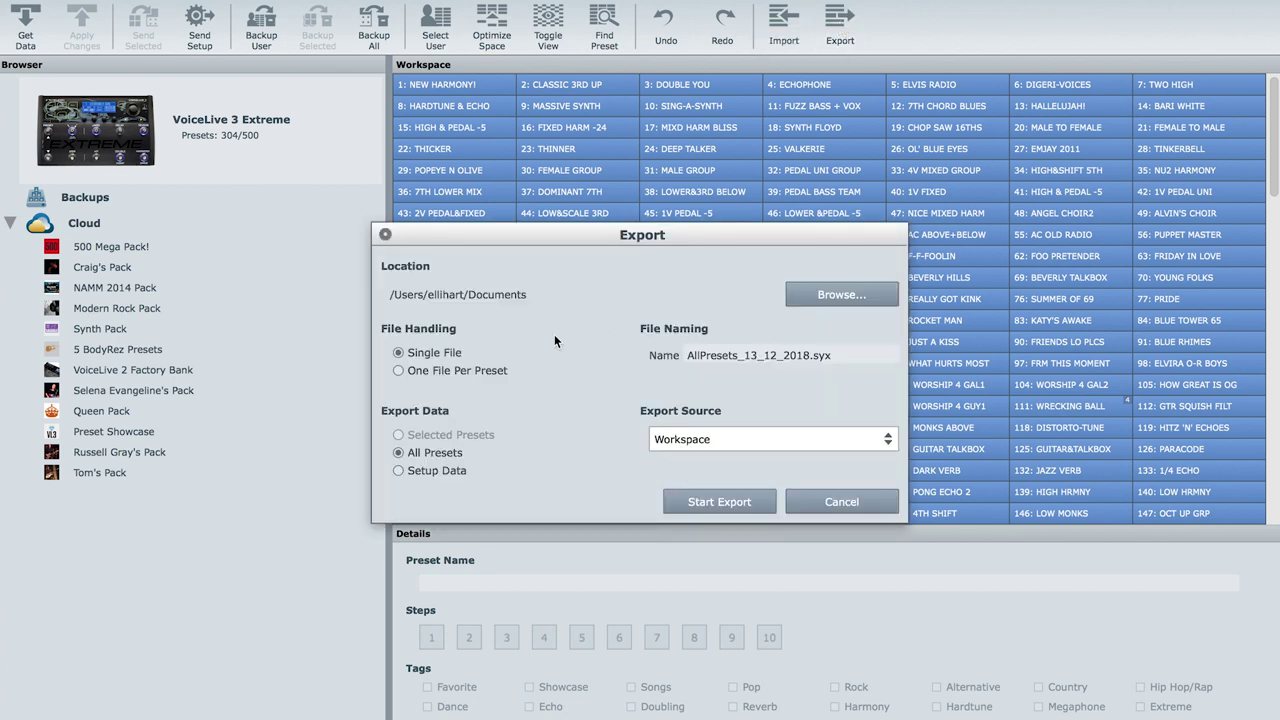
click(737, 504)
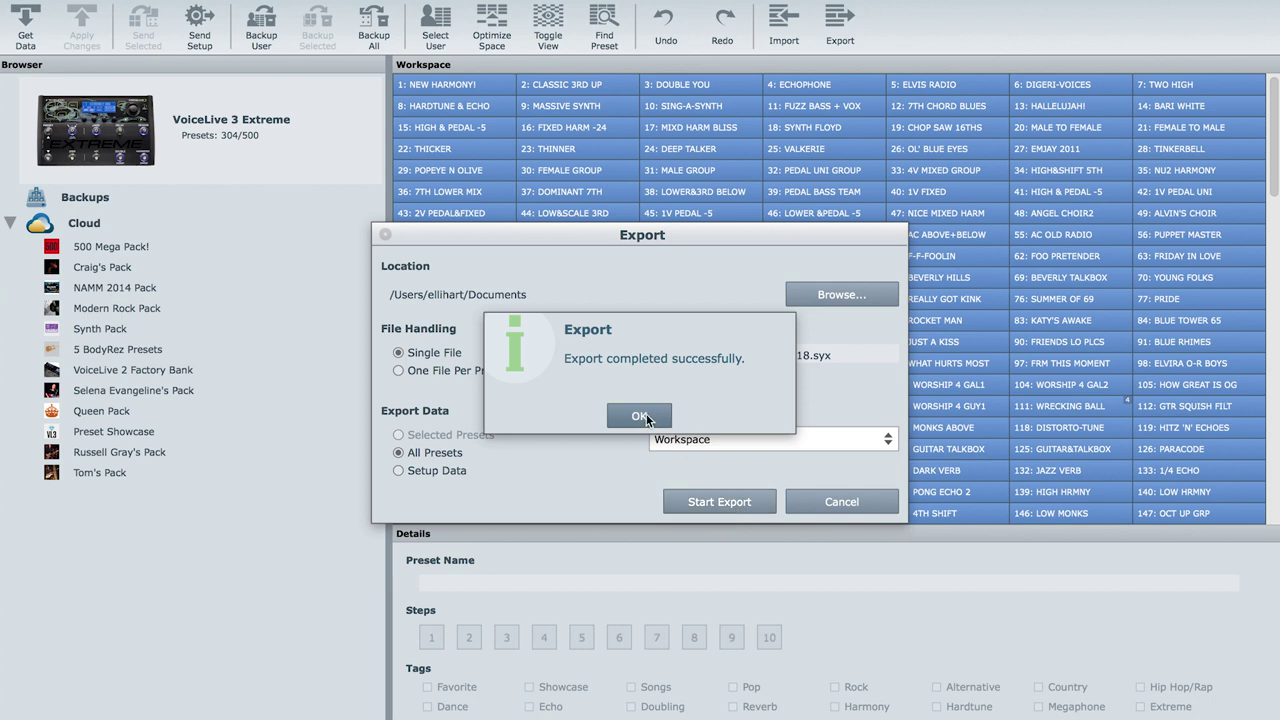
click(642, 416)
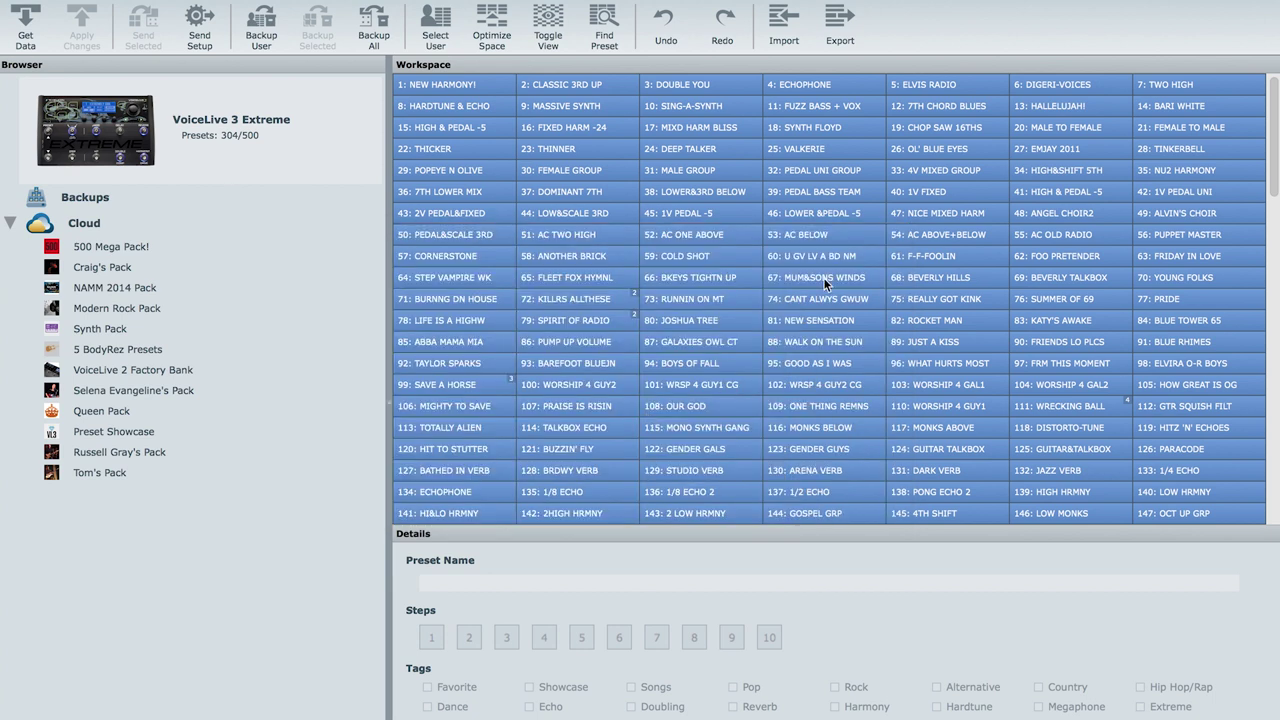